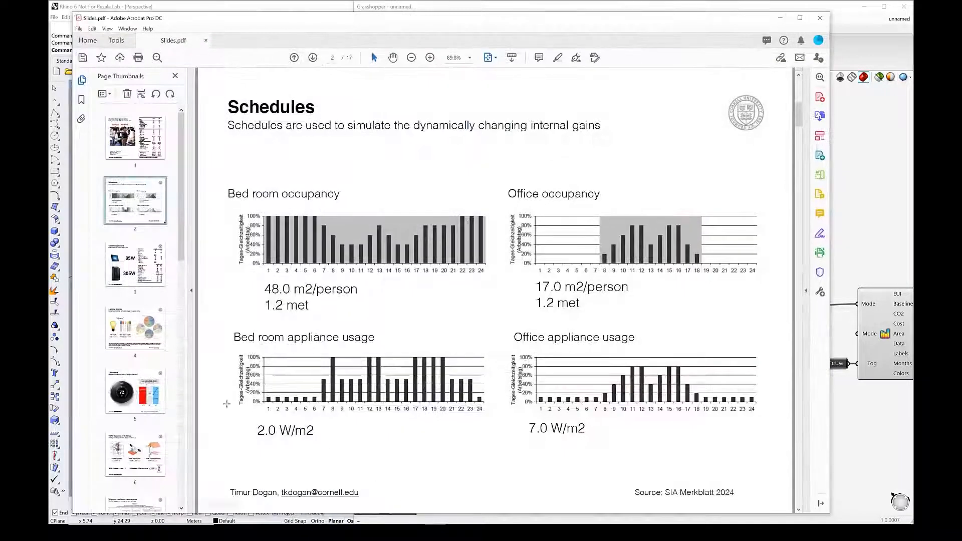
# - Review the Electric appliances slide, and examine the zone's equipment power density and the available lighting dimming types
pyautogui.click(139, 280)
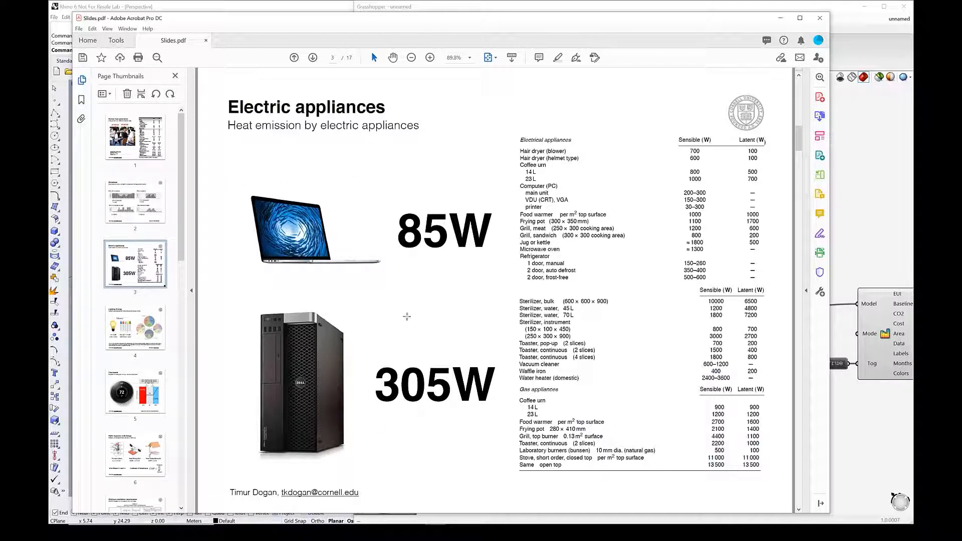
pyautogui.click(780, 22)
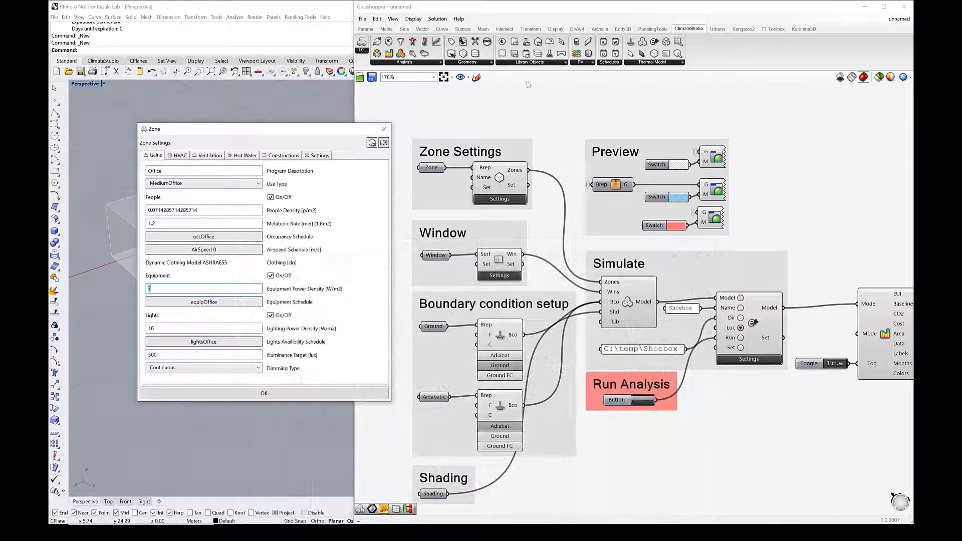
pyautogui.moveTo(151, 288); pyautogui.dragTo(157, 289)
pyautogui.click(193, 369)
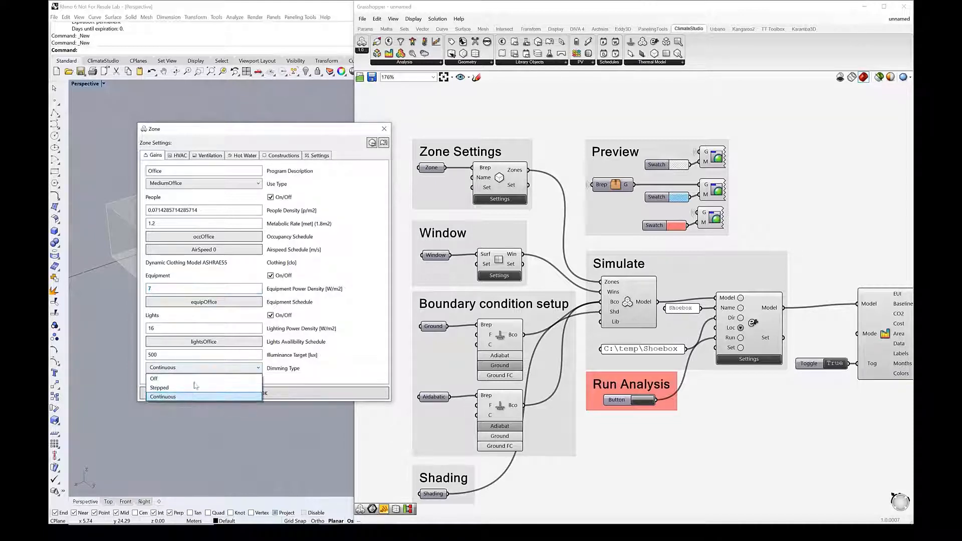
pyautogui.click(200, 371)
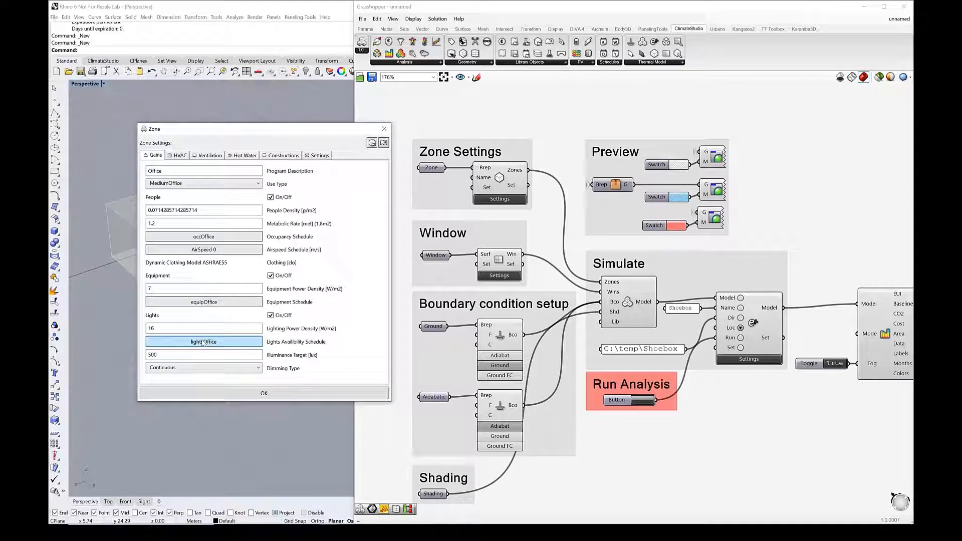
# - Examine the constant heating setpoint in the zone's HVAC settings and consult the Thermostat slide in the PDF
pyautogui.click(181, 157)
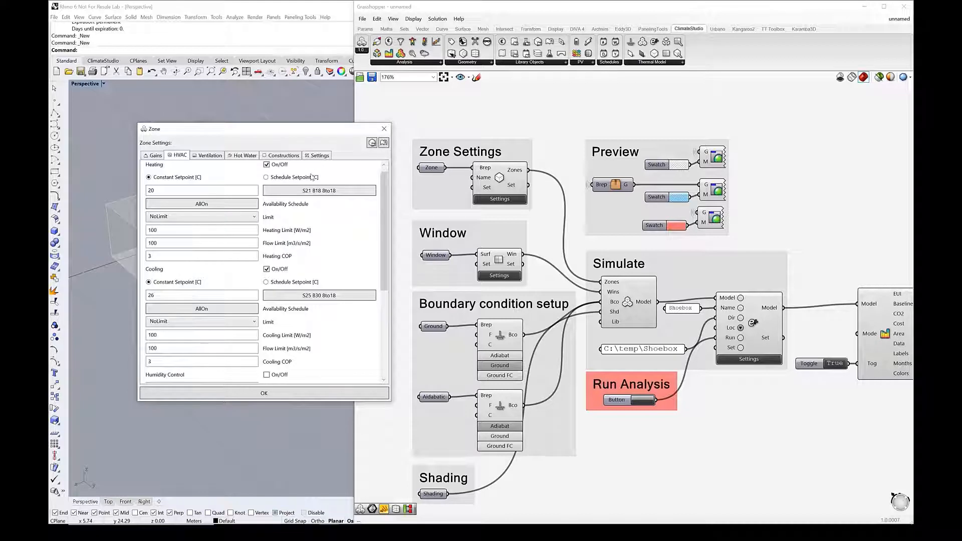
pyautogui.doubleClick(177, 189)
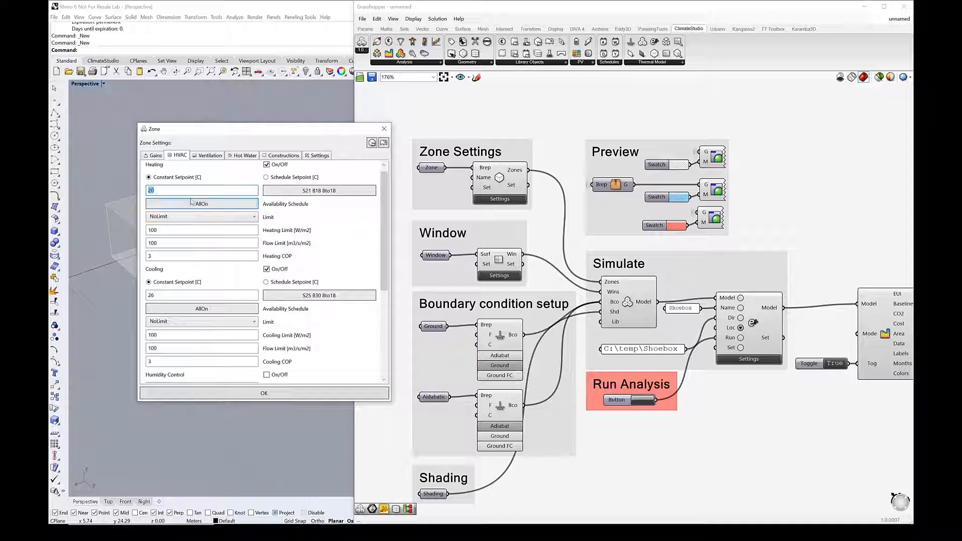
pyautogui.click(158, 190)
pyautogui.click(441, 532)
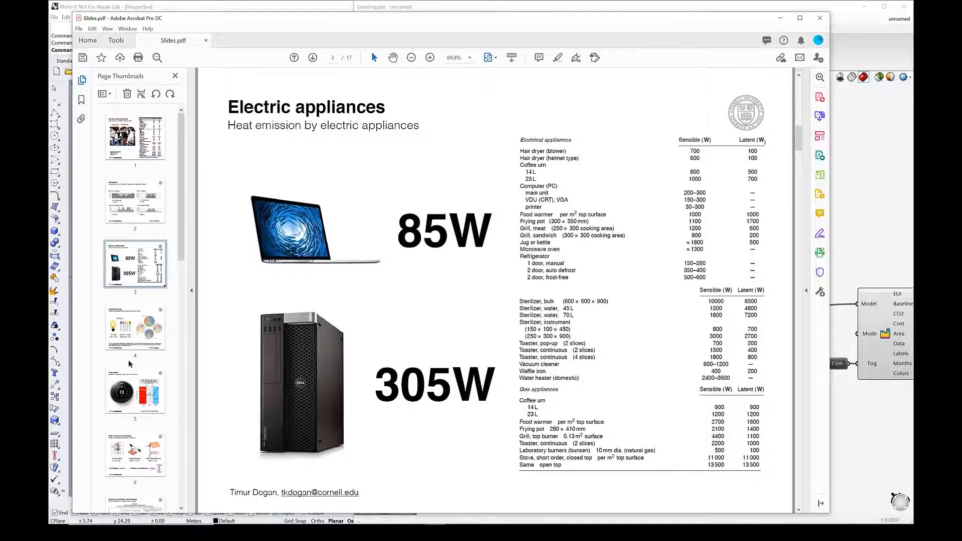
pyautogui.click(132, 376)
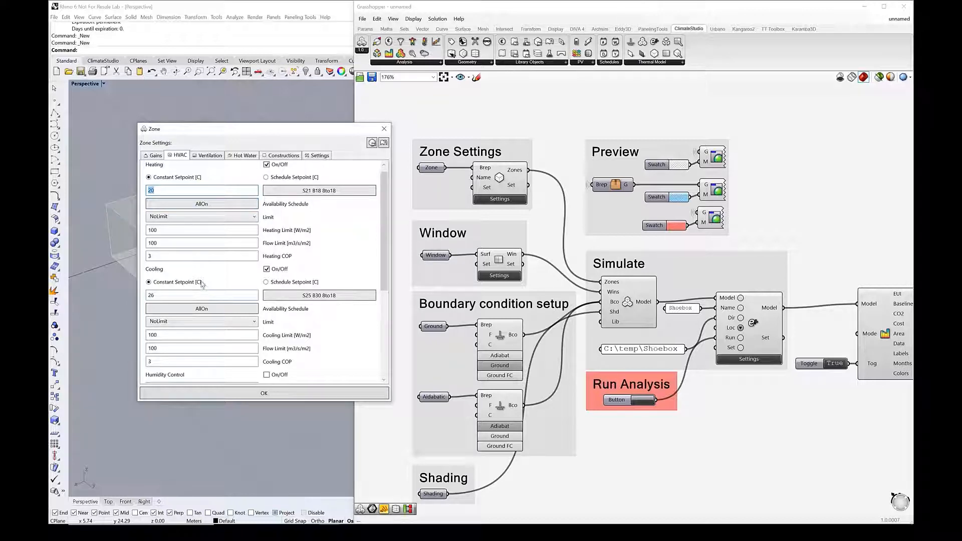
# - Examine the constant heating and cooling setpoints and the mechanical ventilation fresh air rate per person in the zone's HVAC settings
pyautogui.click(159, 189)
pyautogui.doubleClick(163, 295)
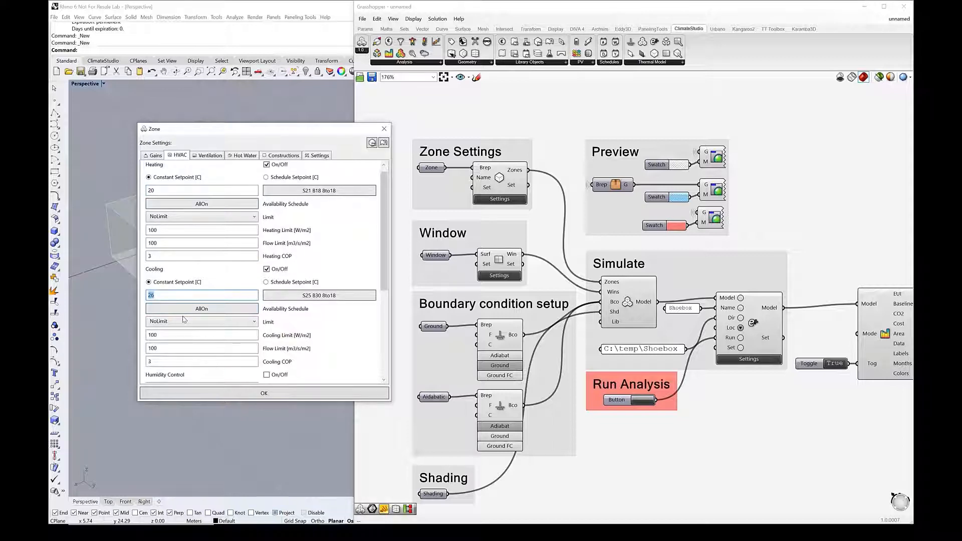
pyautogui.scroll(-5, 183, 319)
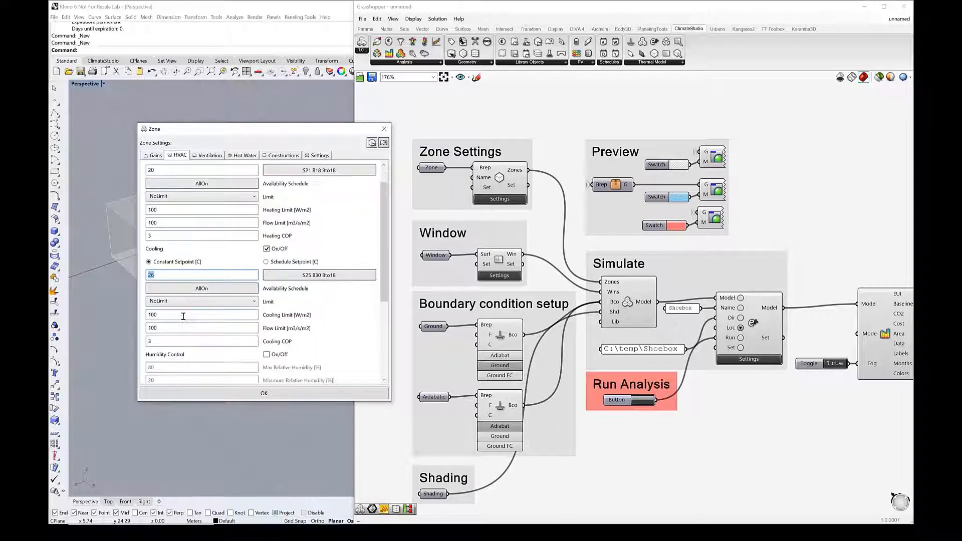
pyautogui.scroll(-3, 194, 301)
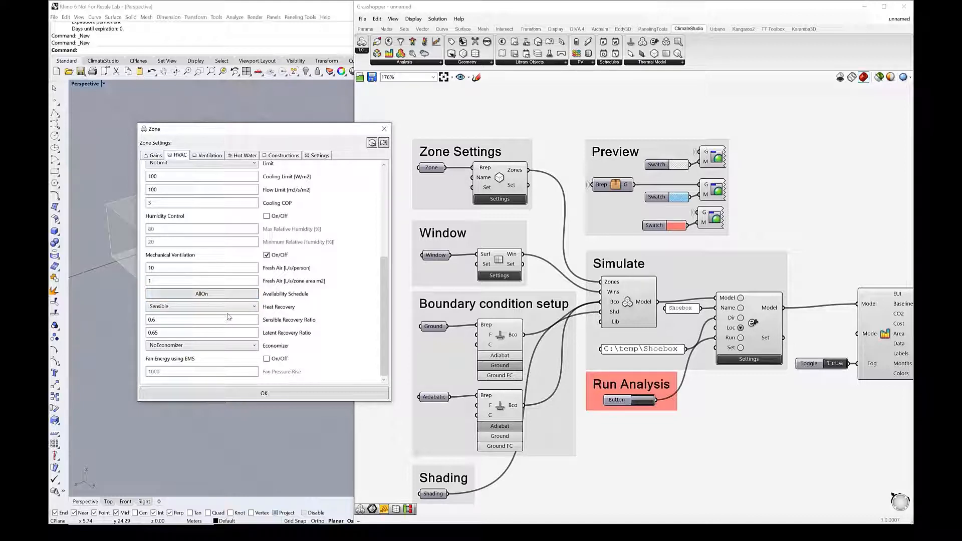
pyautogui.click(198, 271)
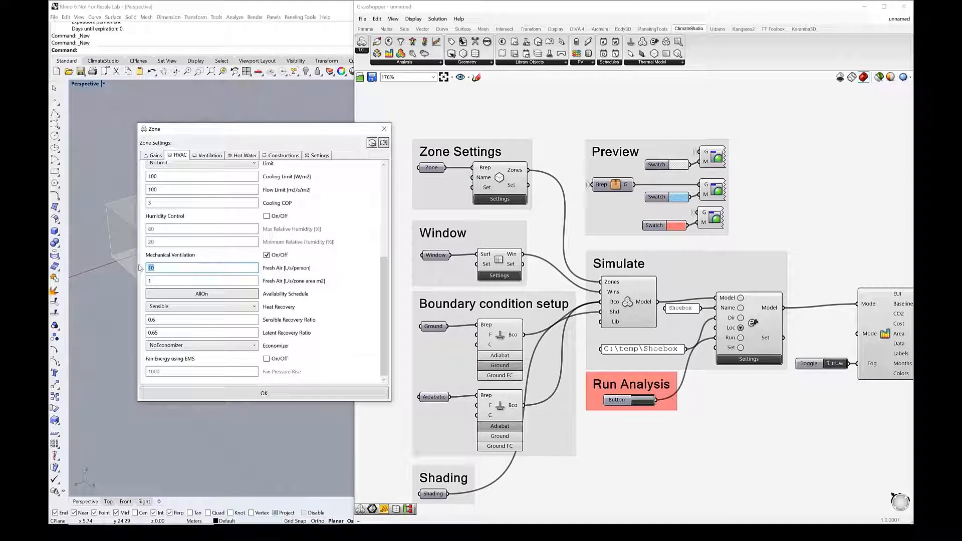
pyautogui.click(163, 268)
# - Switch to the slides PDF in Acrobat, consult the Minimum ventilation requirements table, and return to the zone settings
pyautogui.click(439, 533)
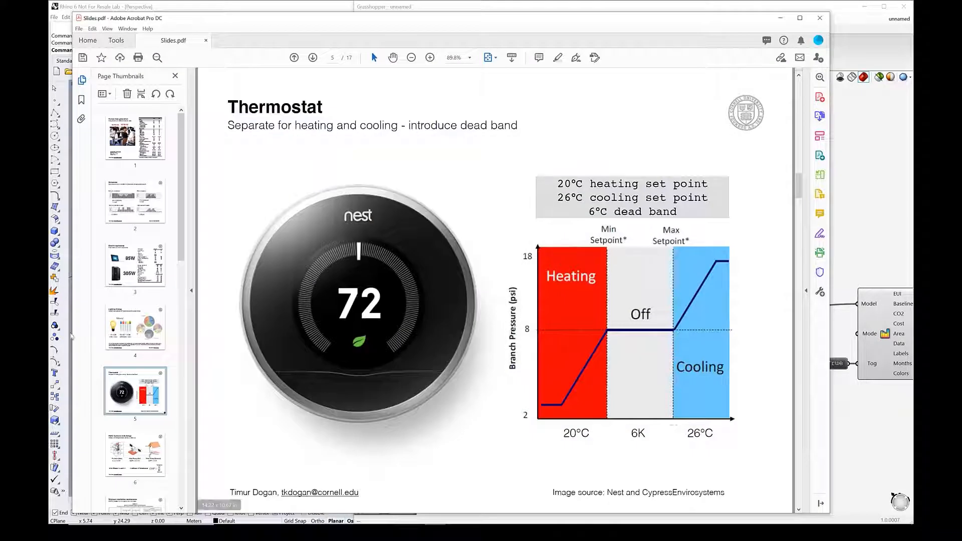
pyautogui.scroll(-3, 150, 449)
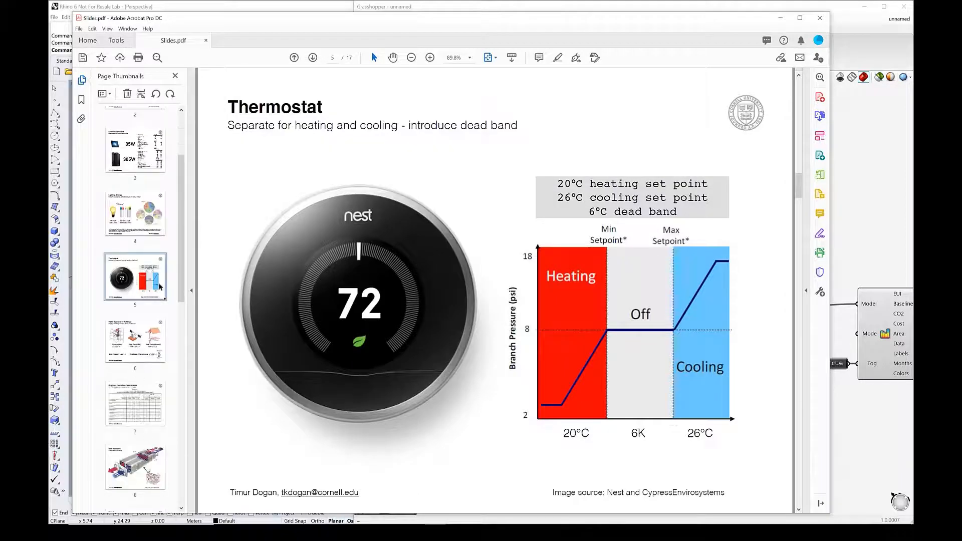
pyautogui.click(146, 405)
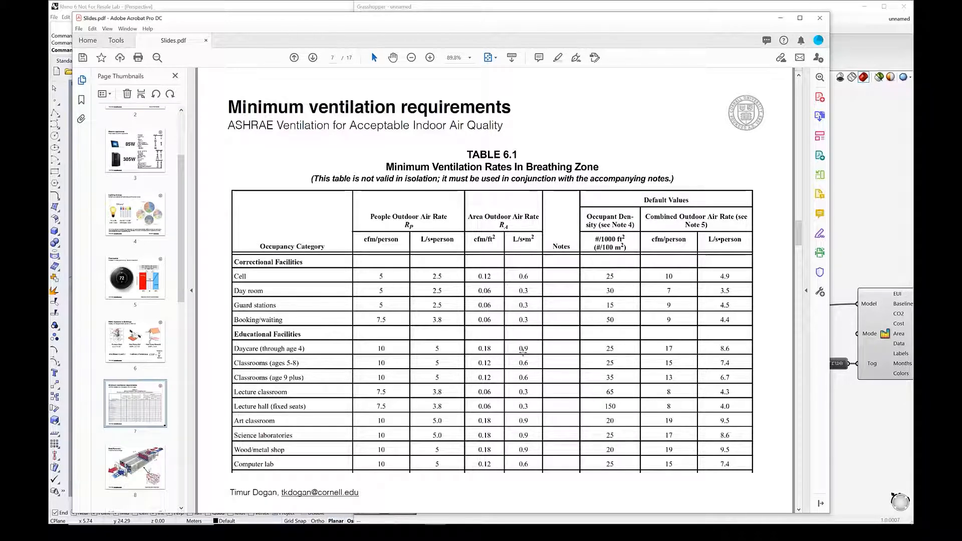
pyautogui.click(781, 18)
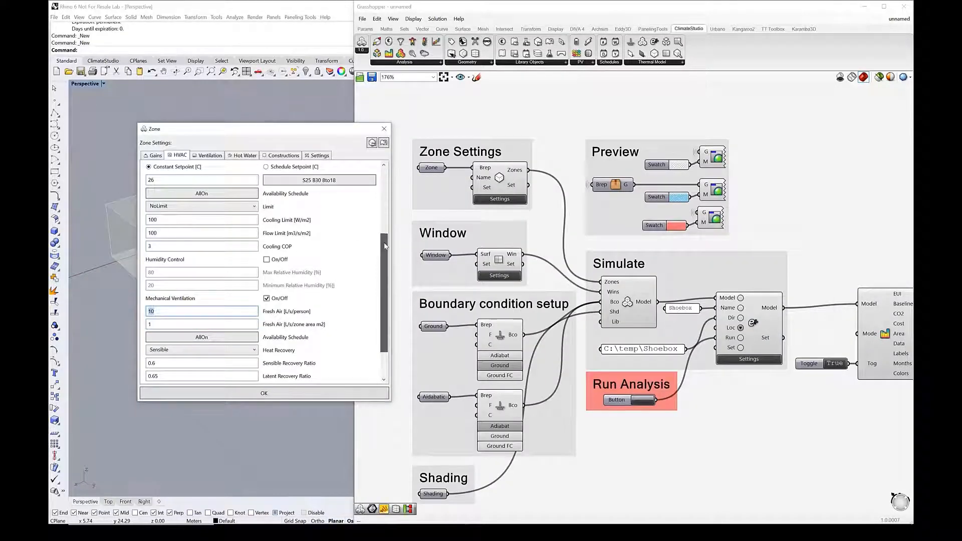
# - Examine the cooling COP and the surrounding cooling settings of the zone's HVAC system
pyautogui.moveTo(385, 246); pyautogui.dragTo(386, 265)
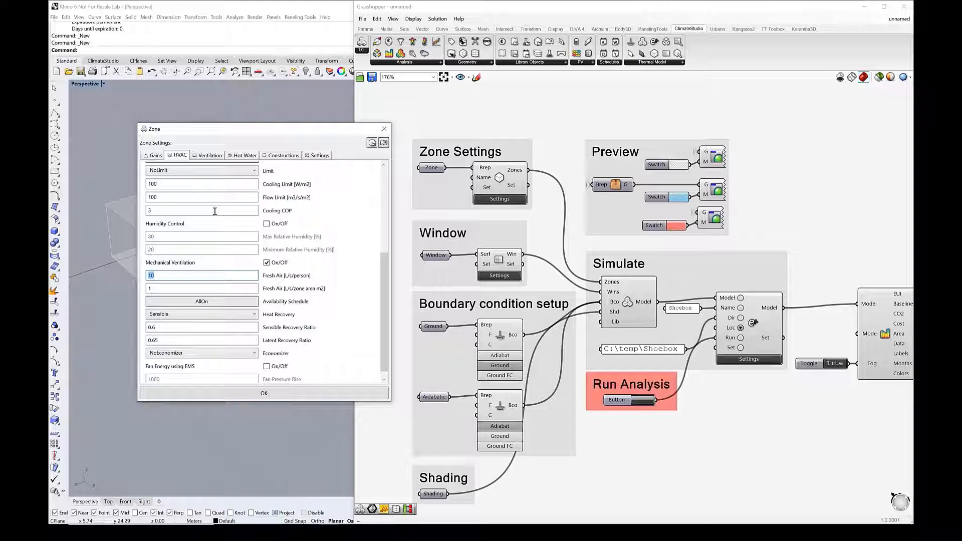
pyautogui.click(256, 211)
pyautogui.moveTo(385, 276); pyautogui.dragTo(386, 267)
pyautogui.scroll(4, 383, 234)
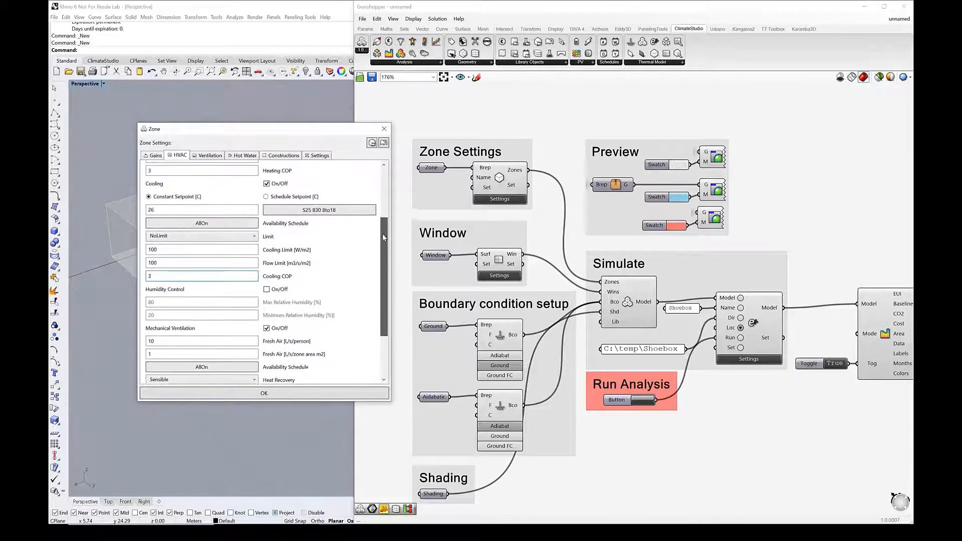
pyautogui.scroll(-5, 385, 233)
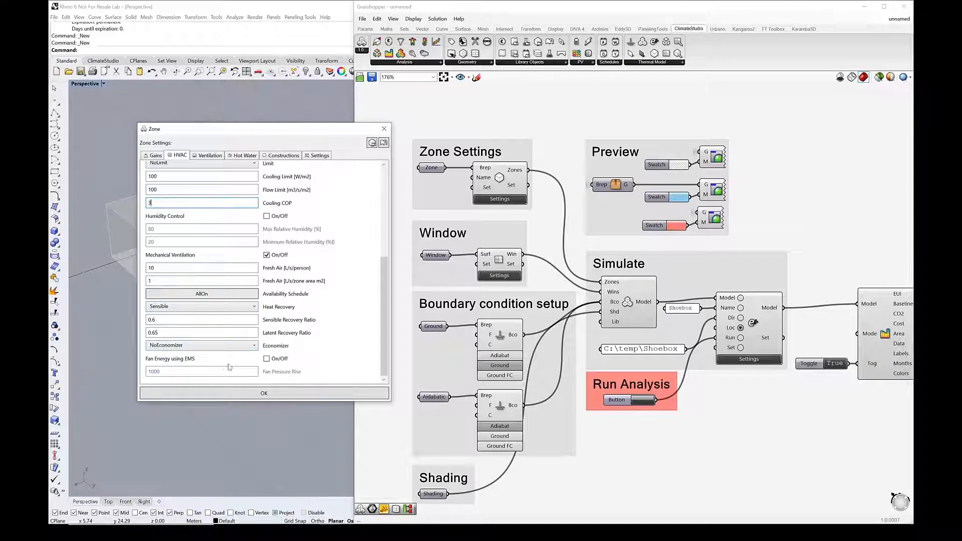
# - Consult the HVAC Systems and Heat Recovery slides, and examine the zone's heat recovery type, keeping Sensible, and its recovery ratios
pyautogui.hotkey('alt', 'Tab')
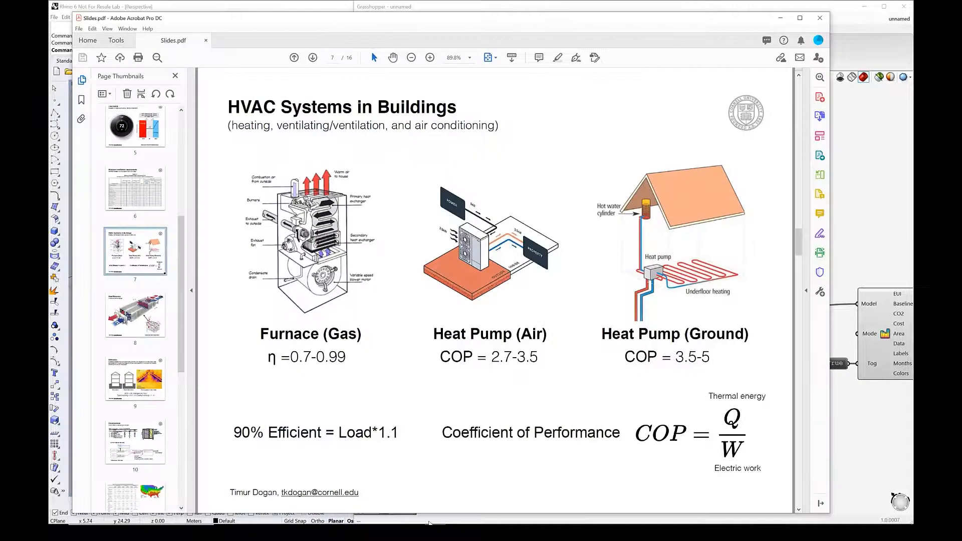
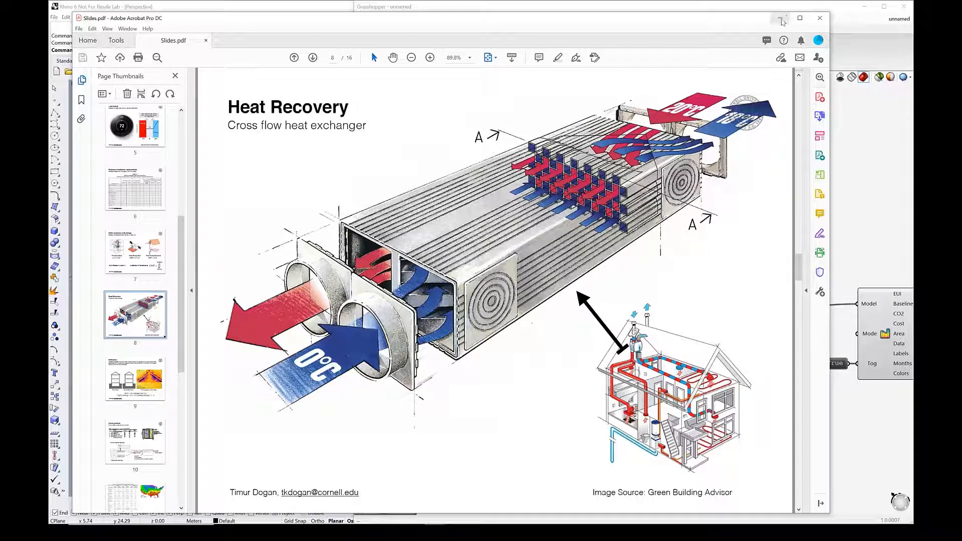
pyautogui.click(781, 20)
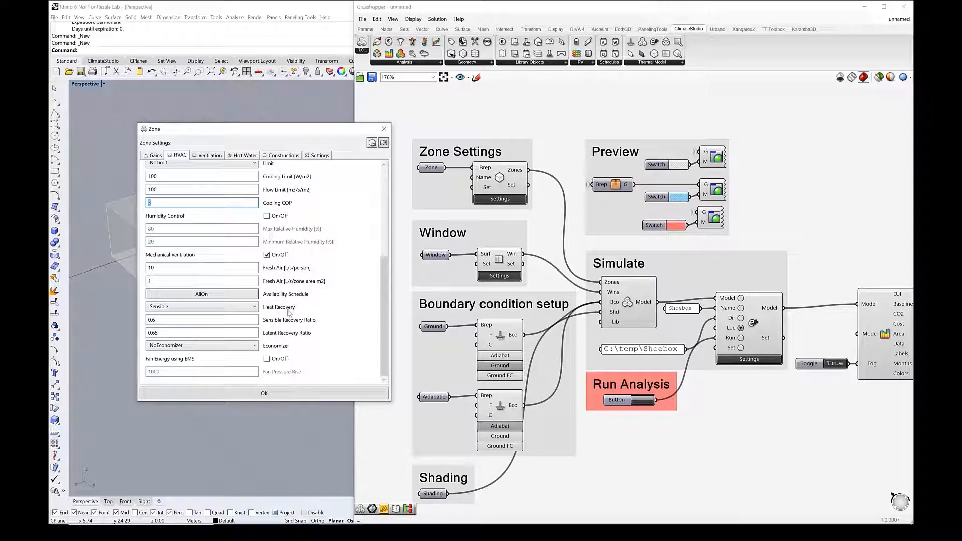
pyautogui.click(189, 308)
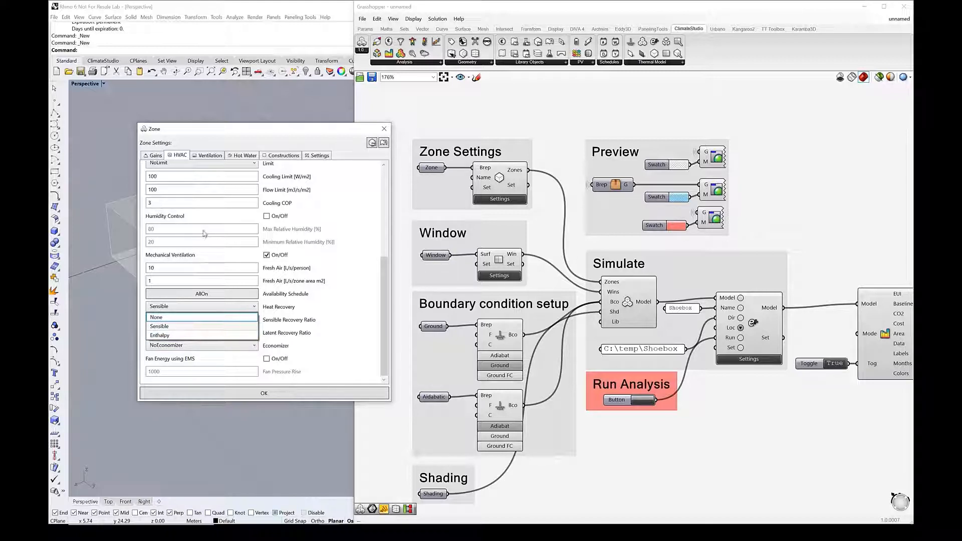
pyautogui.click(191, 326)
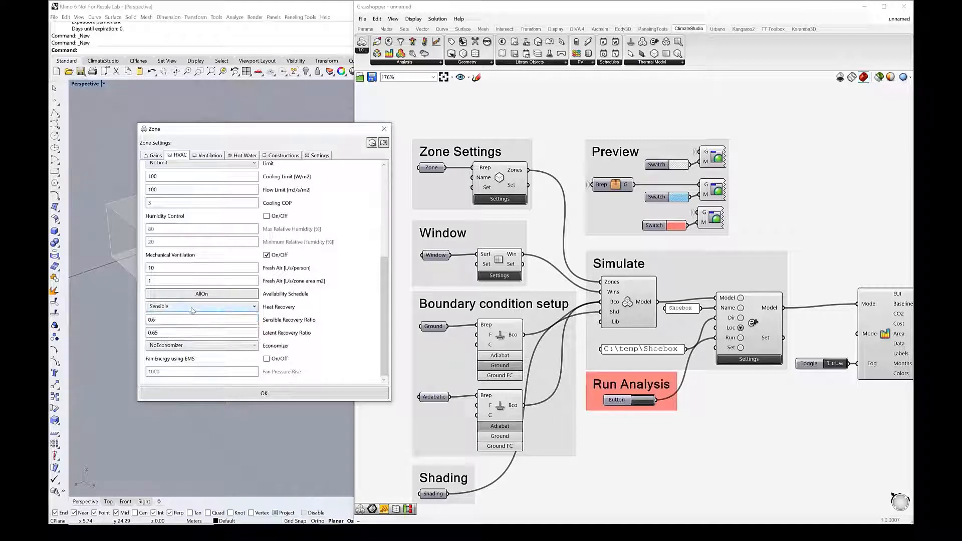
pyautogui.click(216, 320)
pyautogui.moveTo(205, 318); pyautogui.dragTo(135, 335)
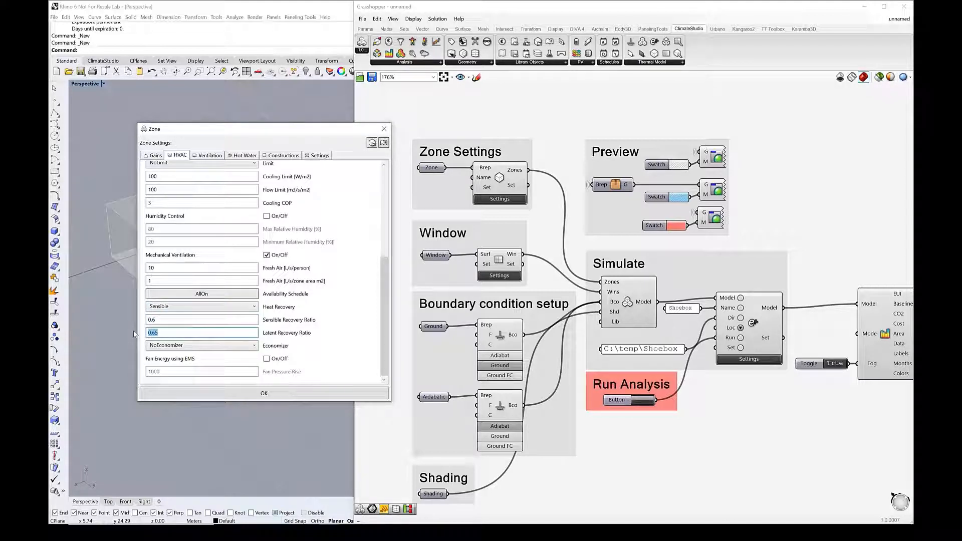
pyautogui.click(164, 319)
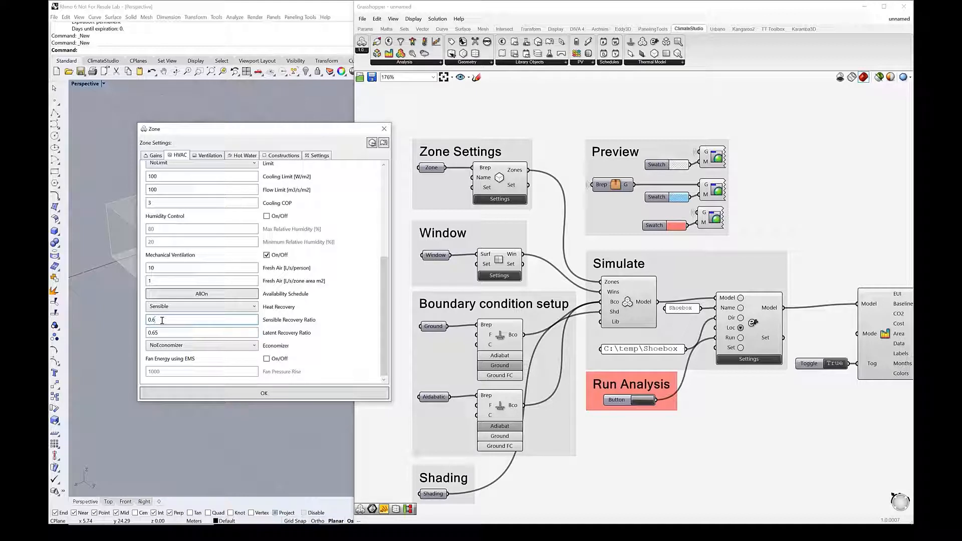
# - Examine the economizer options and the fresh air rate per person in the zone's mechanical ventilation settings
pyautogui.click(198, 348)
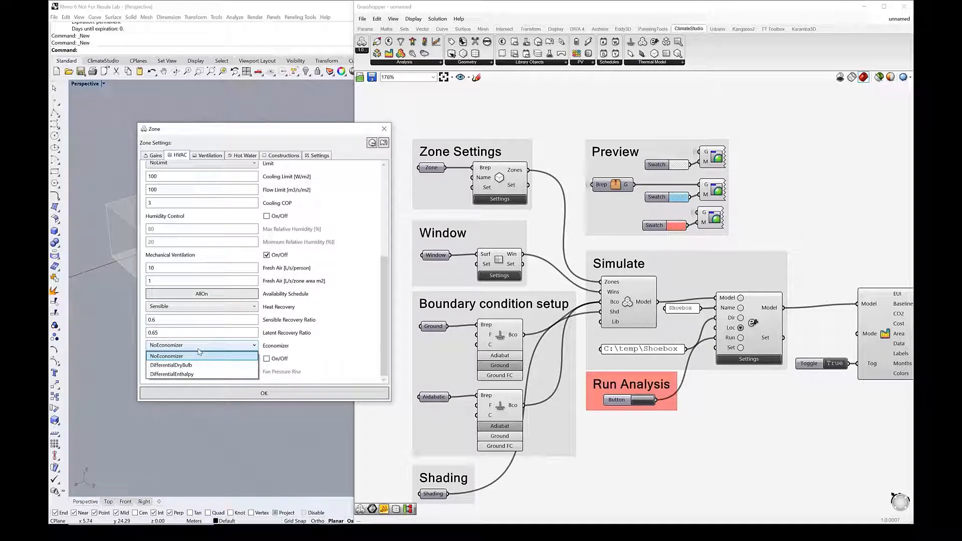
pyautogui.click(180, 269)
pyautogui.doubleClick(180, 269)
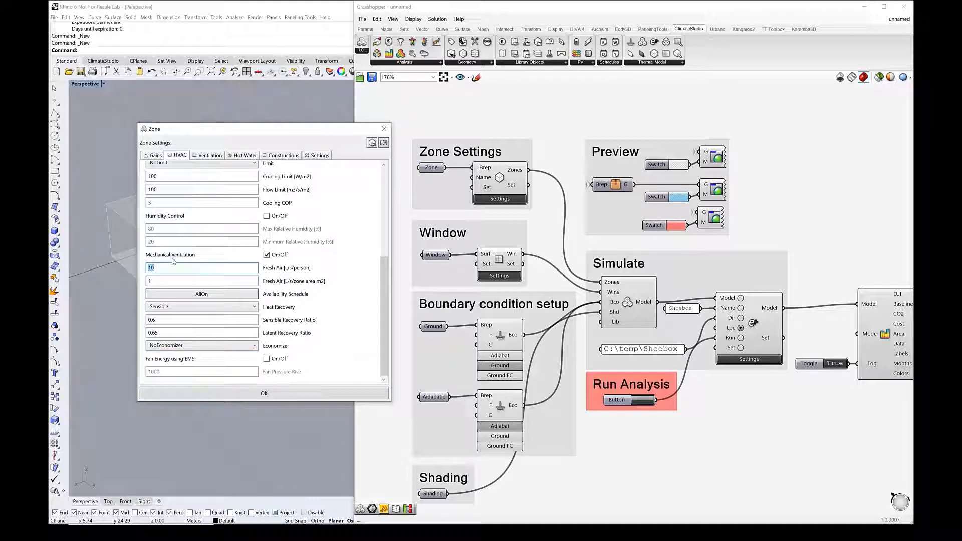
pyautogui.click(163, 269)
pyautogui.scroll(1, 211, 340)
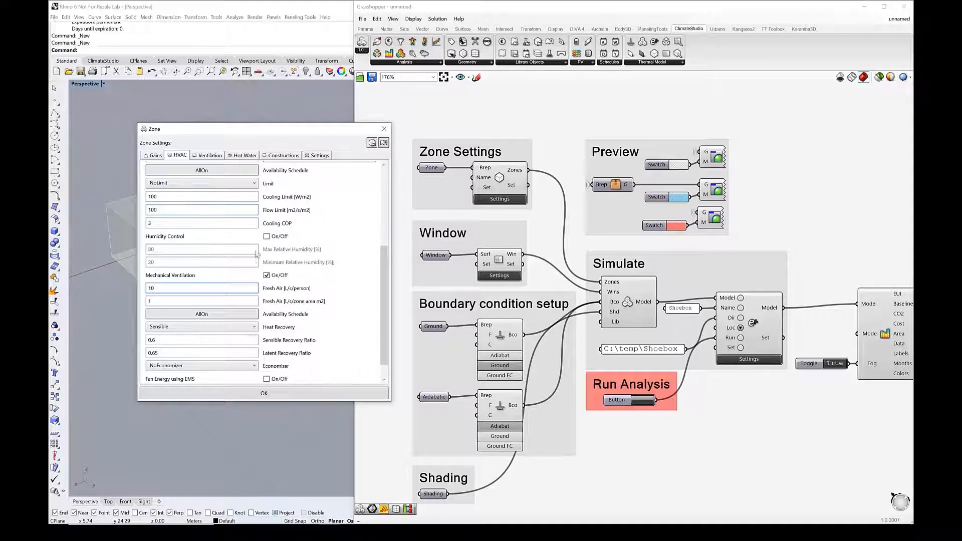
pyautogui.scroll(-1, 256, 258)
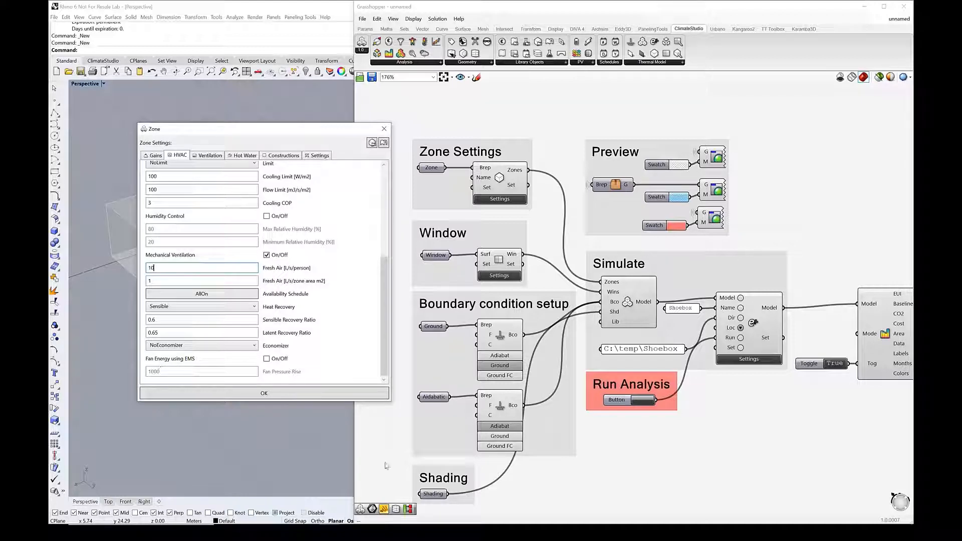
pyautogui.hotkey('alt', 'Tab')
# - Examine the set point and hourly air changes for scheduled ventilation in the zone's Ventilation settings
pyautogui.click(217, 157)
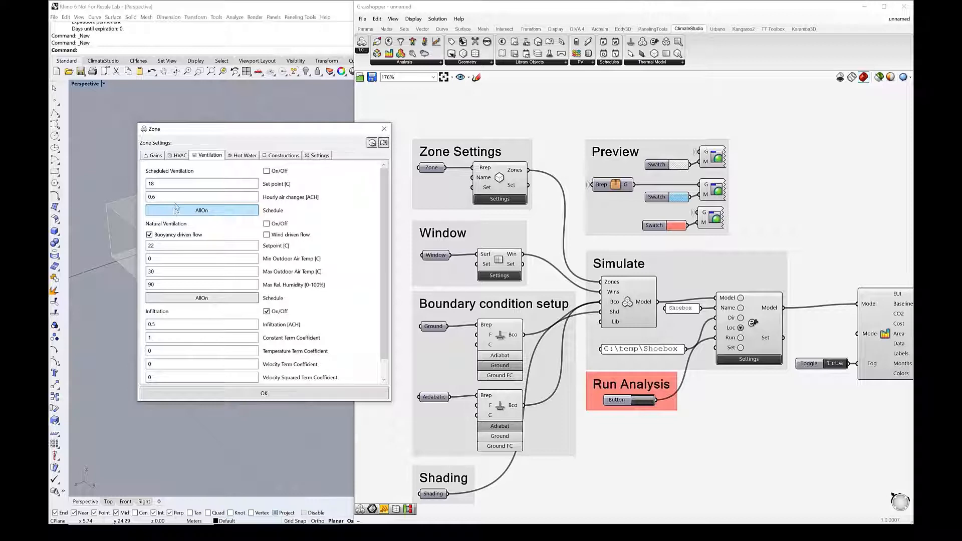
pyautogui.moveTo(190, 183); pyautogui.dragTo(134, 185)
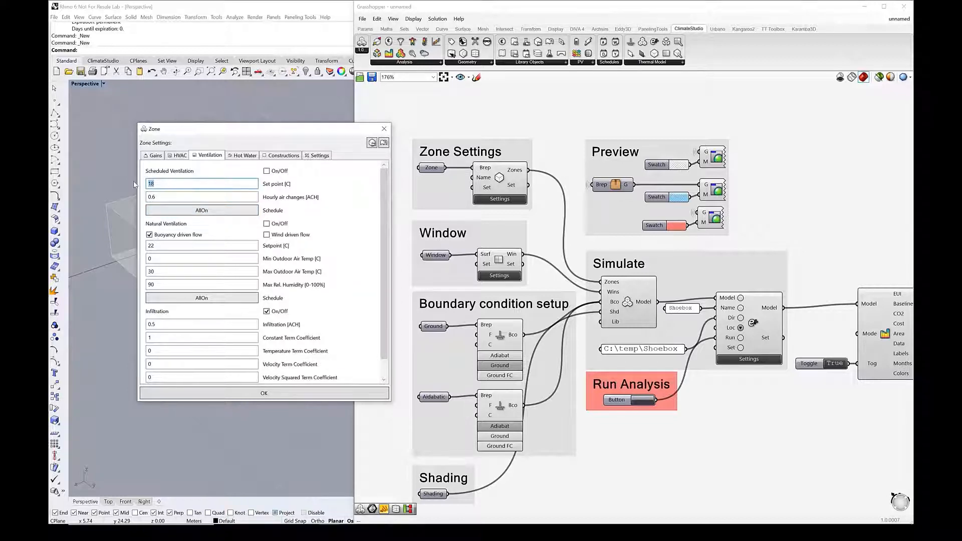
pyautogui.click(183, 197)
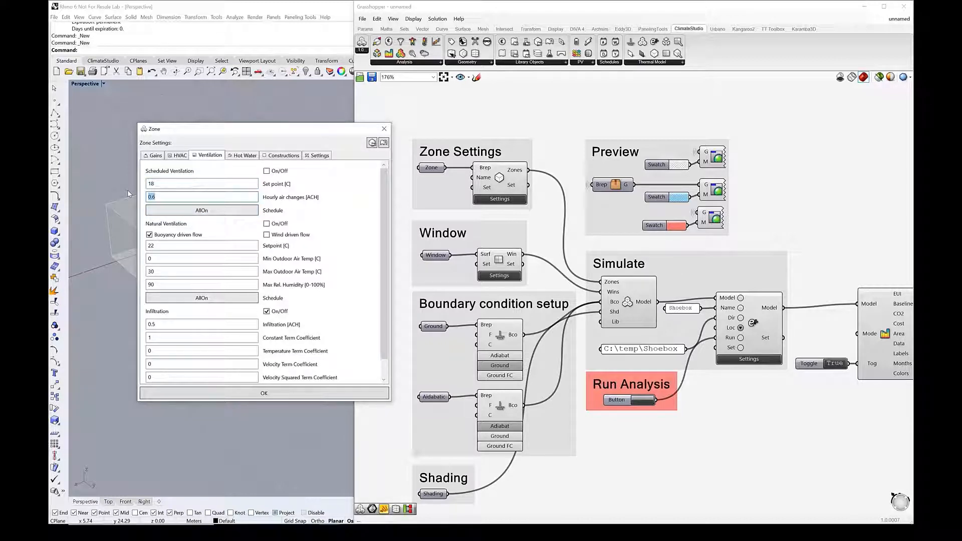
pyautogui.click(176, 185)
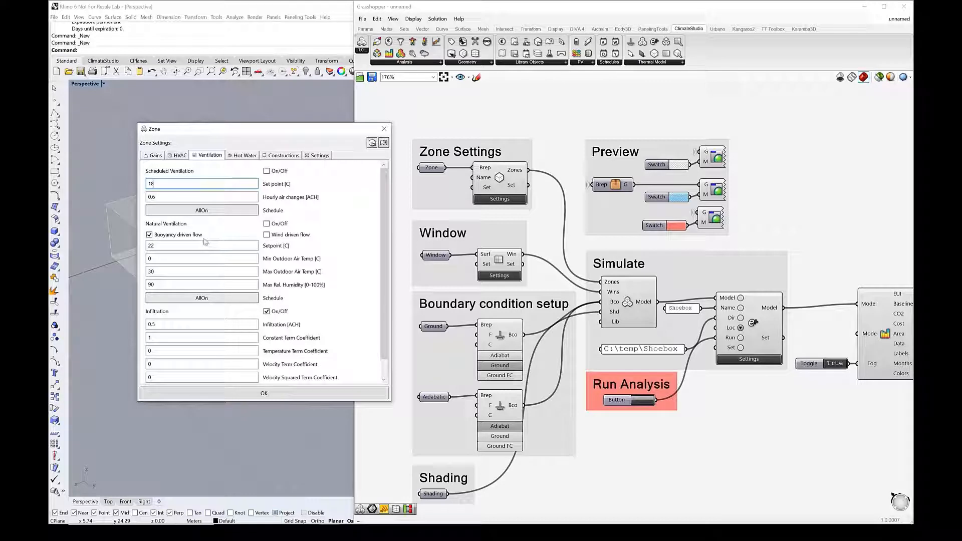
pyautogui.click(451, 533)
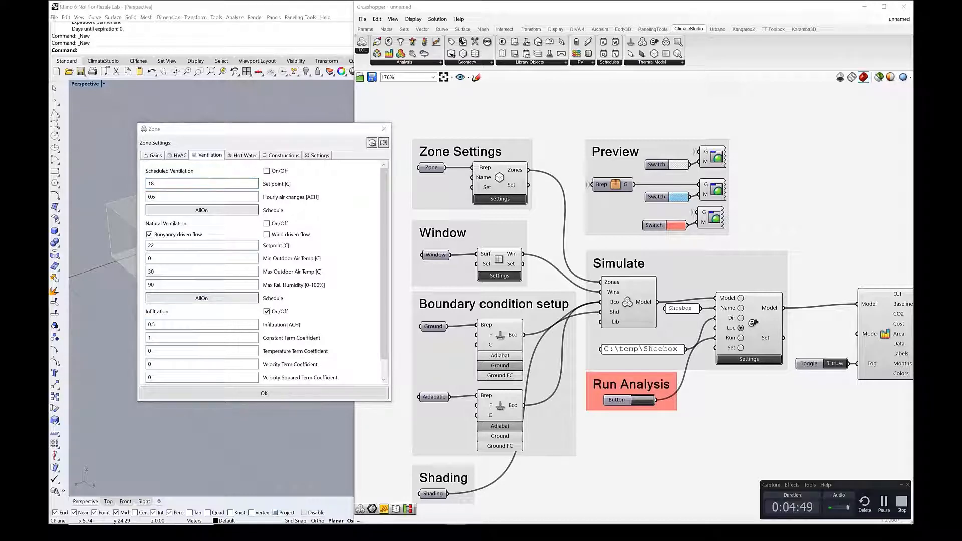
# - Examine the natural ventilation limits and the infiltration air change rate in the zone's Ventilation settings
pyautogui.click(877, 514)
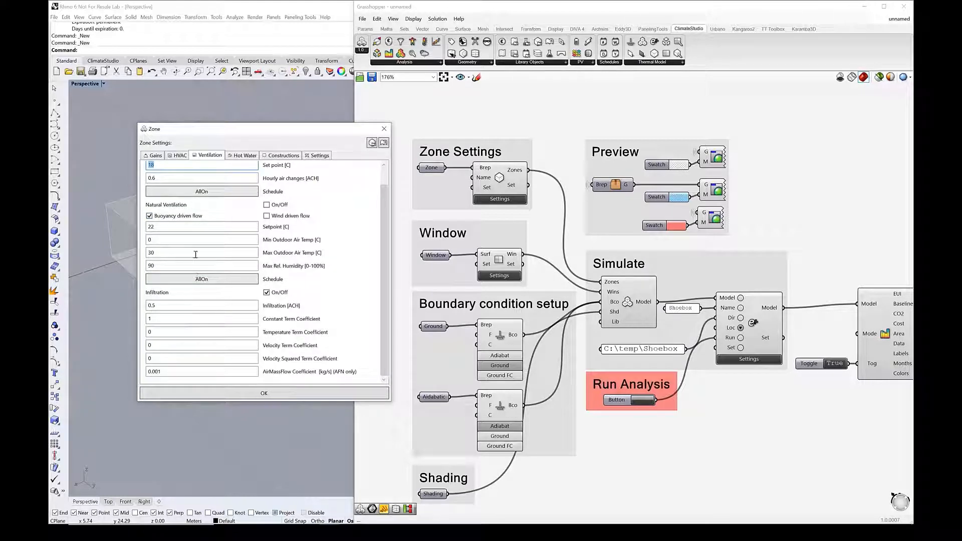
pyautogui.doubleClick(197, 265)
pyautogui.click(188, 303)
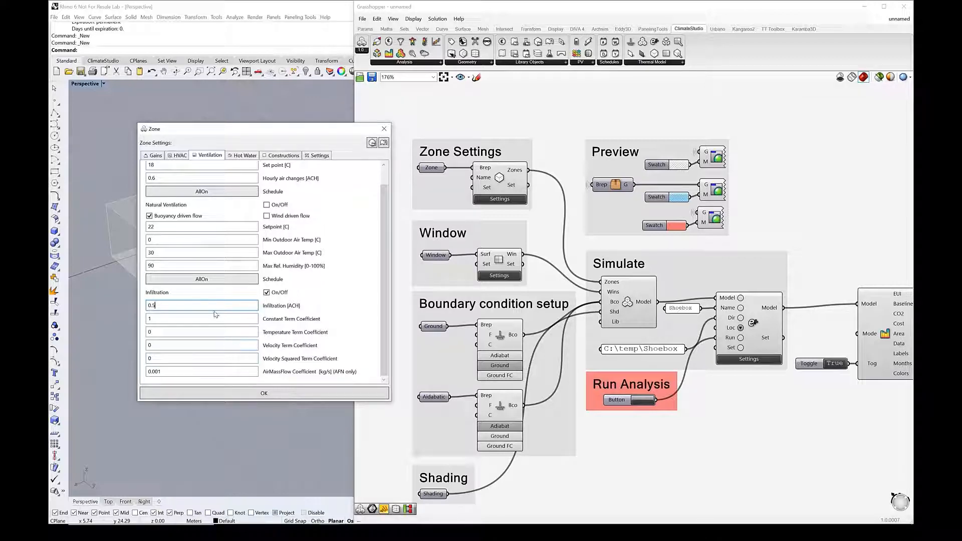
# - Consult the Infiltration slide in Slides.pdf for the air change rates of tight and leaky buildings
pyautogui.hotkey('alt', 'Tab')
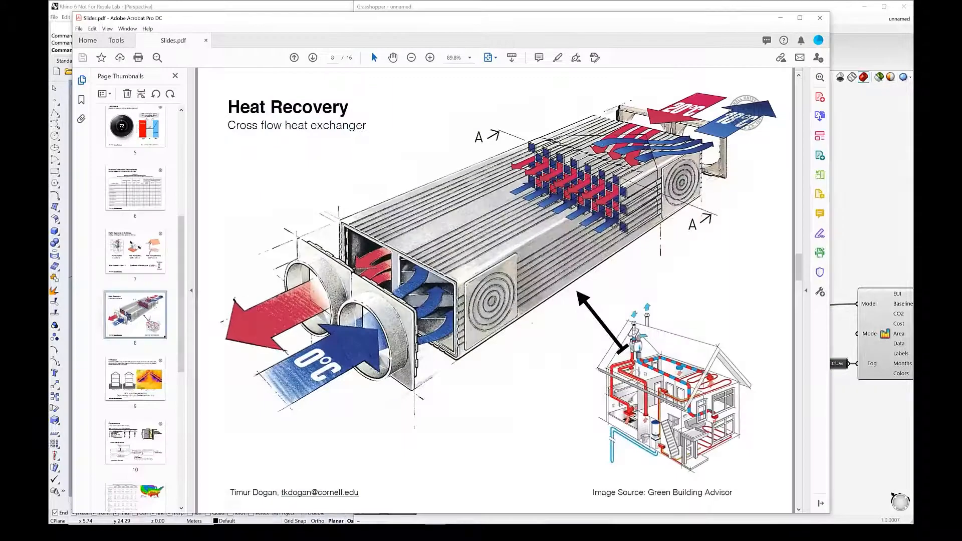
pyautogui.click(136, 391)
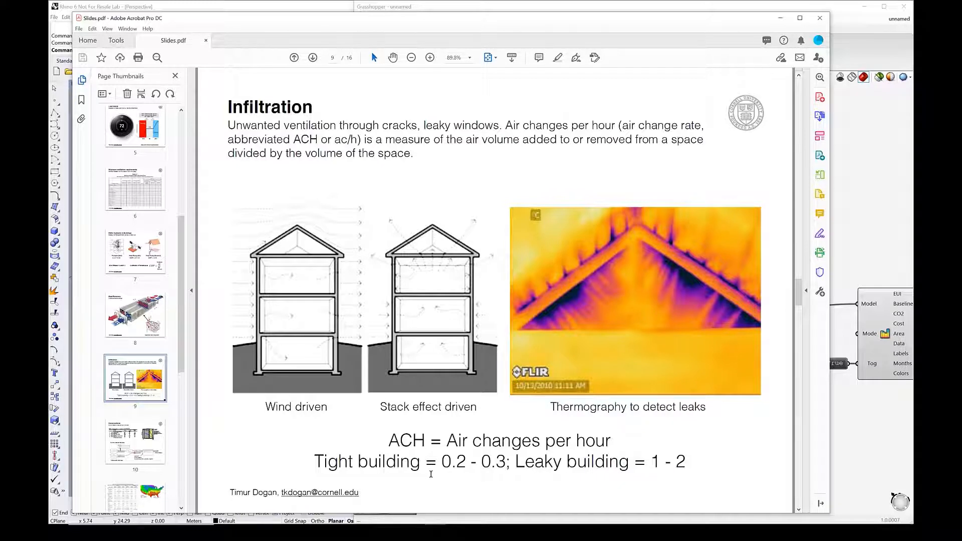
pyautogui.moveTo(439, 462); pyautogui.dragTo(494, 462)
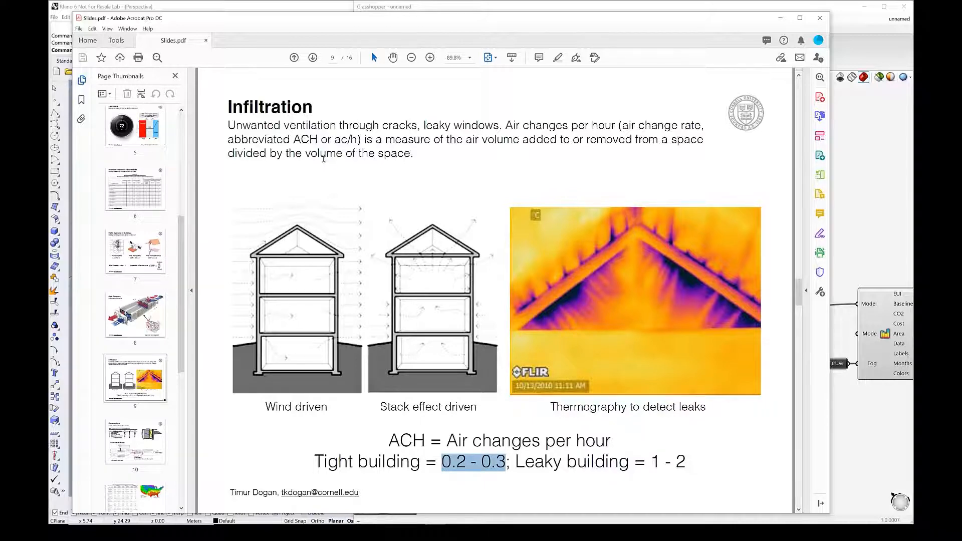
pyautogui.click(781, 24)
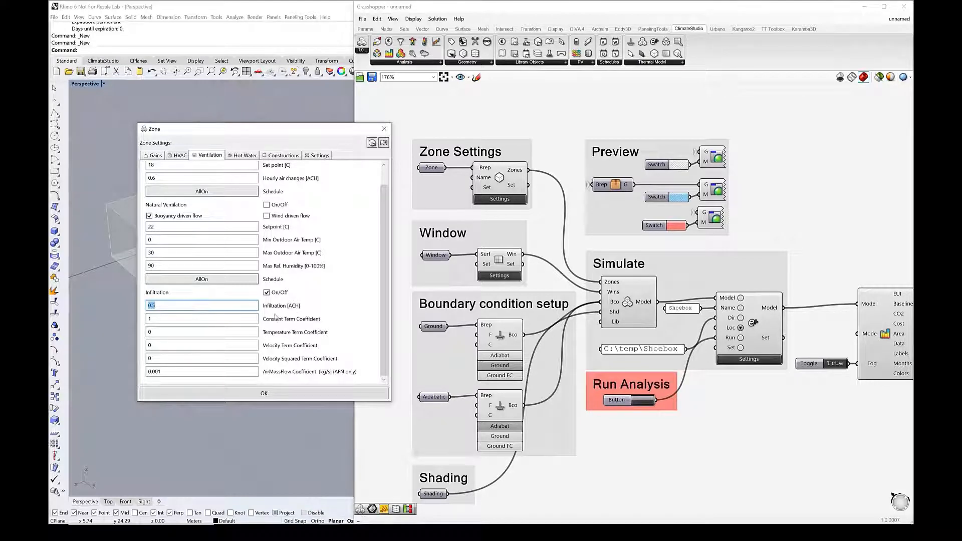
# - Examine the zone's infiltration rate together with its constant, temperature, velocity and velocity squared term coefficients
pyautogui.click(170, 305)
pyautogui.moveTo(165, 306); pyautogui.dragTo(138, 308)
pyautogui.click(159, 320)
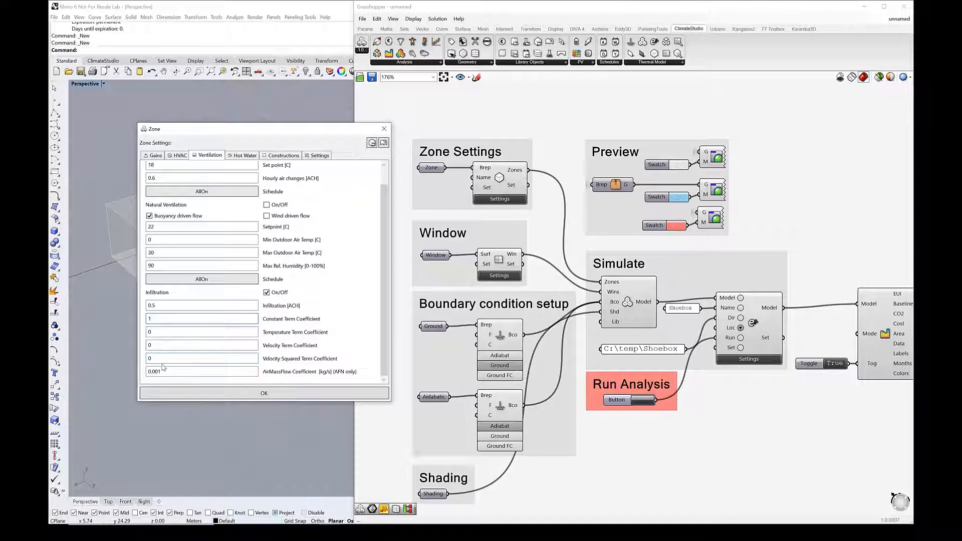
pyautogui.click(158, 304)
pyautogui.moveTo(158, 305); pyautogui.dragTo(146, 307)
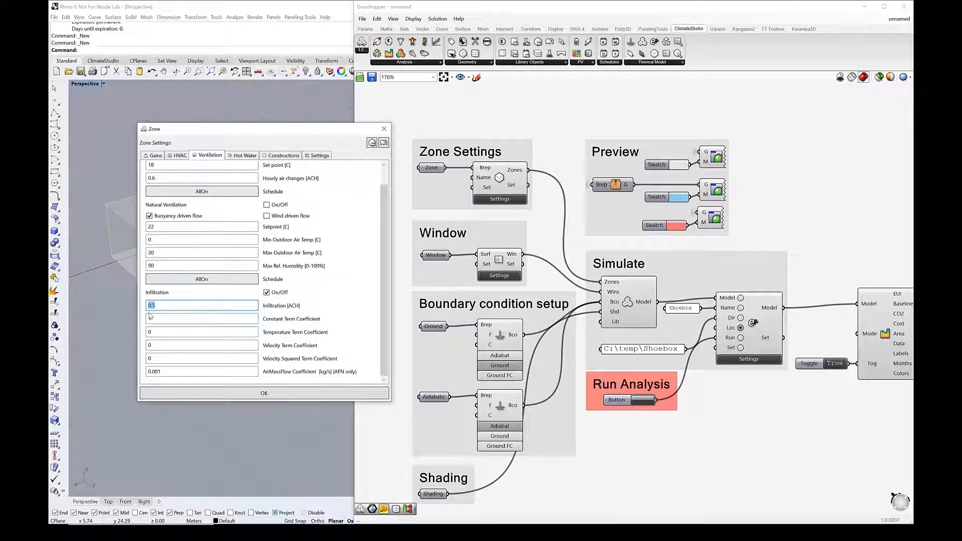
pyautogui.click(159, 318)
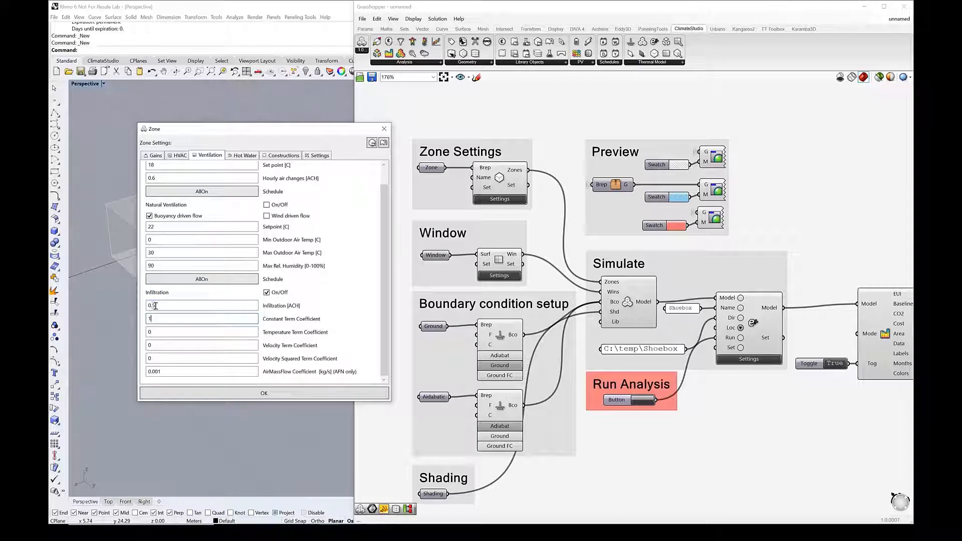
pyautogui.doubleClick(154, 305)
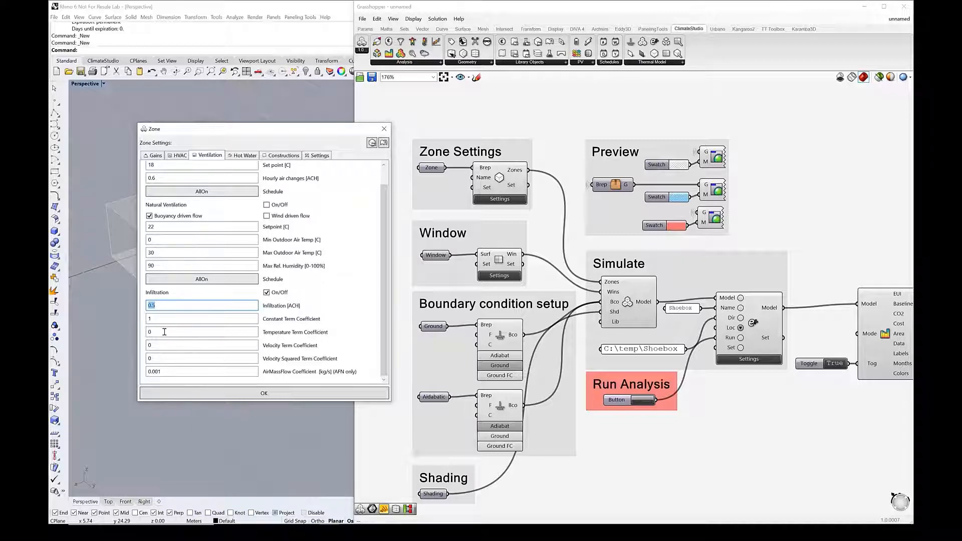
pyautogui.click(150, 333)
pyautogui.click(150, 346)
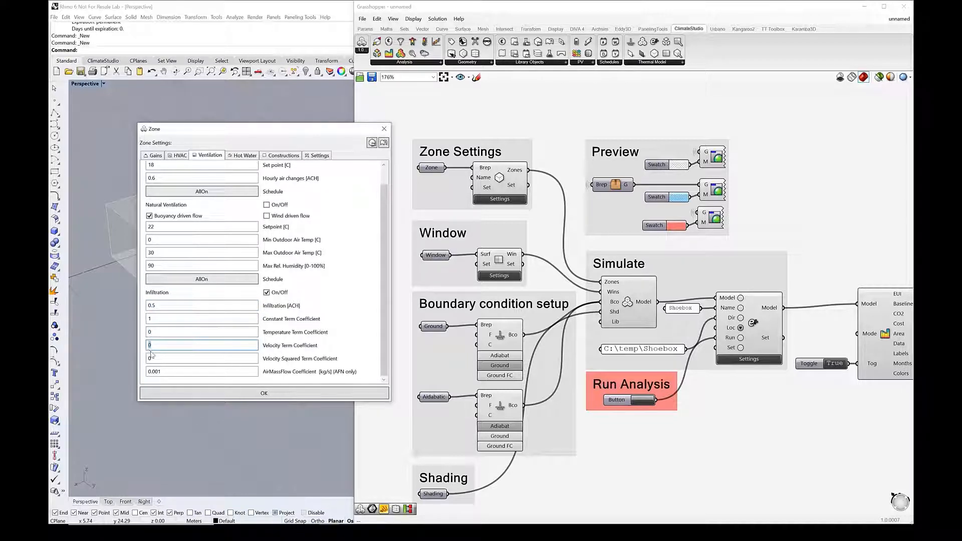
pyautogui.click(147, 359)
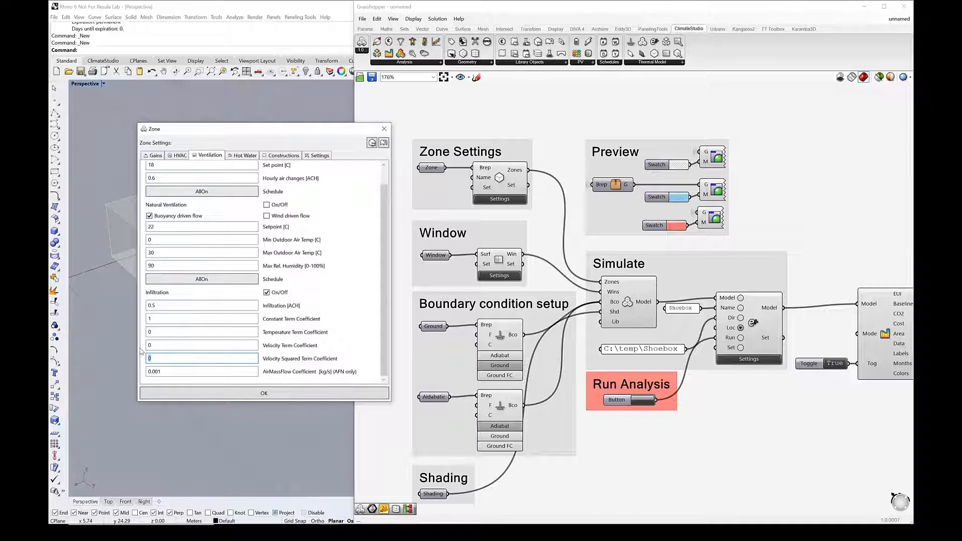
pyautogui.click(205, 306)
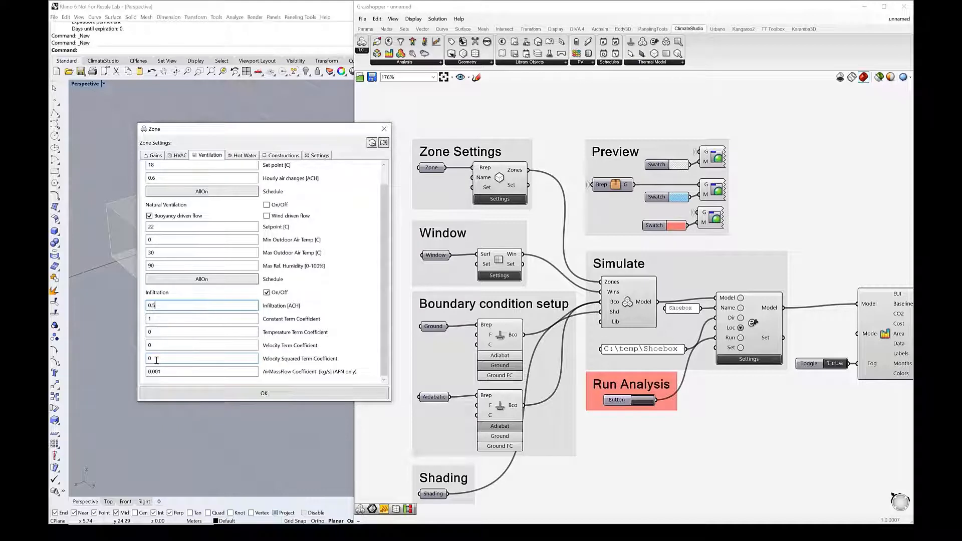
pyautogui.doubleClick(155, 319)
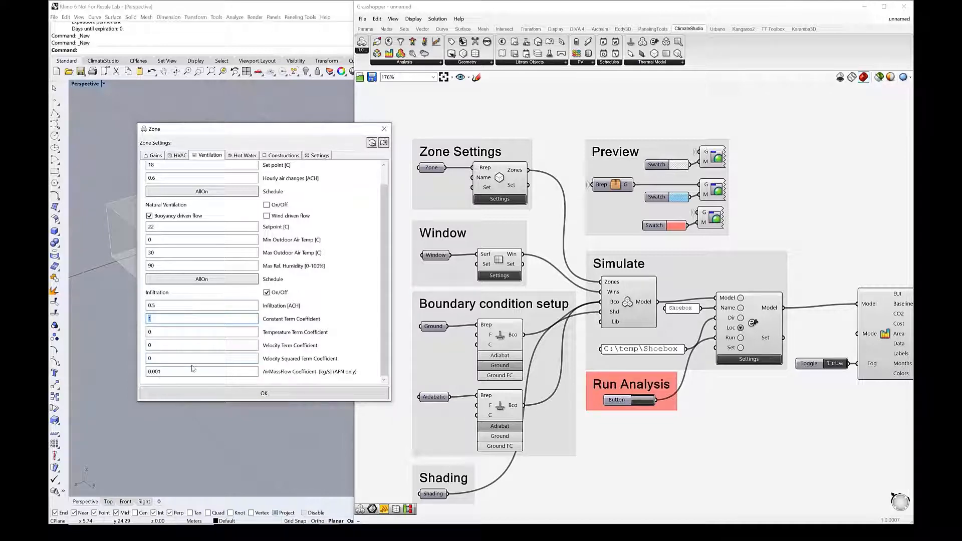
# - Examine the supply temperature and hot water COP in the zone's Hot Water settings
pyautogui.click(236, 157)
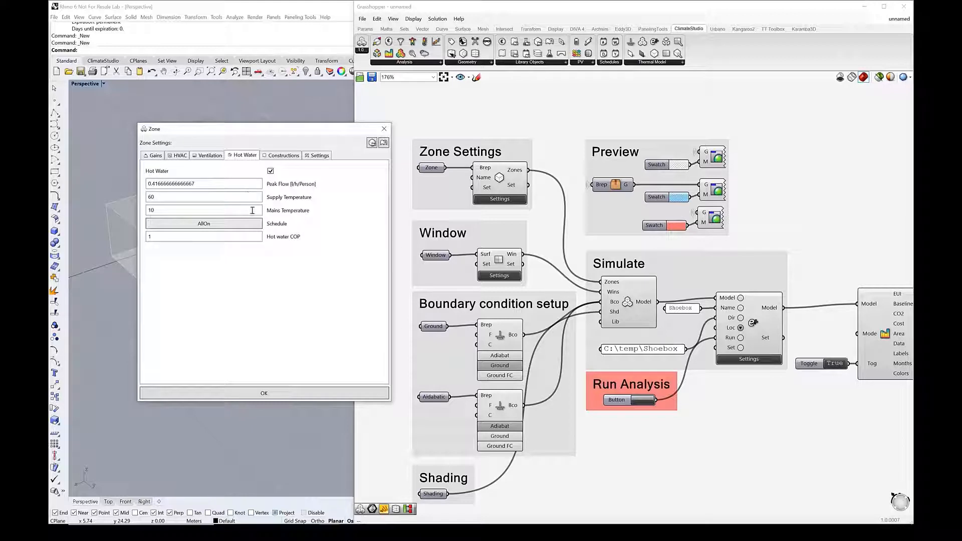
pyautogui.moveTo(236, 196); pyautogui.dragTo(134, 196)
pyautogui.press('BackSpace')
pyautogui.press('Tab')
pyautogui.moveTo(192, 239); pyautogui.dragTo(138, 237)
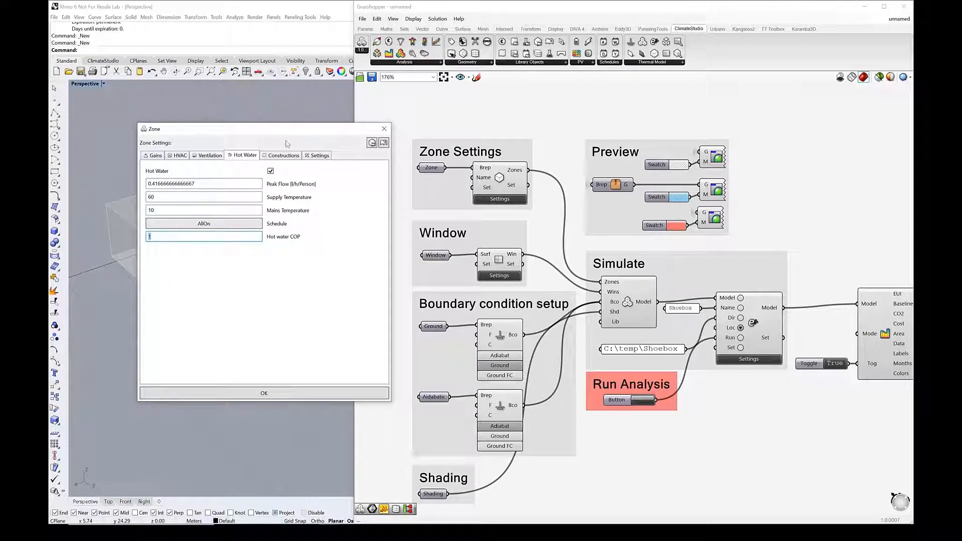
# - Examine the zone's face constructions and internal mass, and consult the Constructions slide on defining layered constructions
pyautogui.click(292, 157)
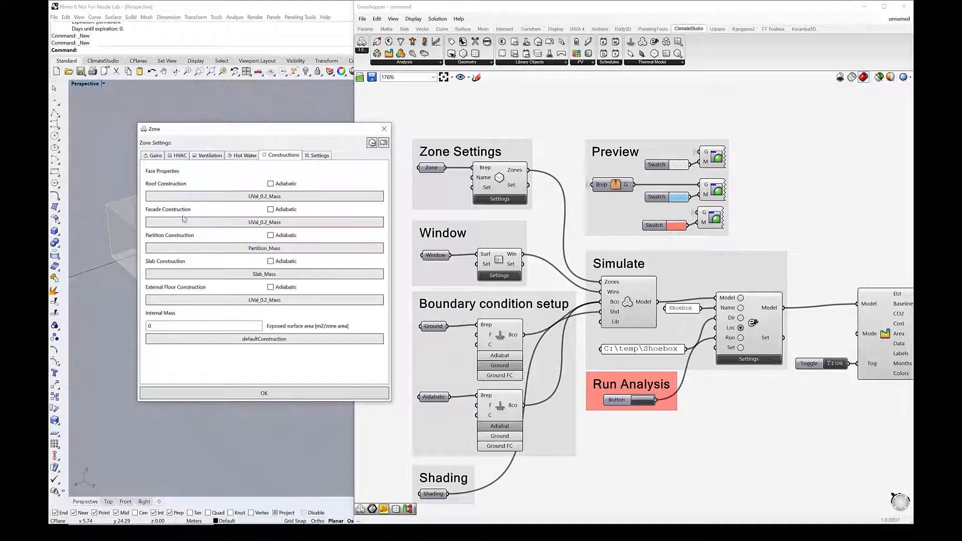
pyautogui.moveTo(205, 205)
pyautogui.moveTo(254, 345)
pyautogui.hotkey('alt', 'Tab')
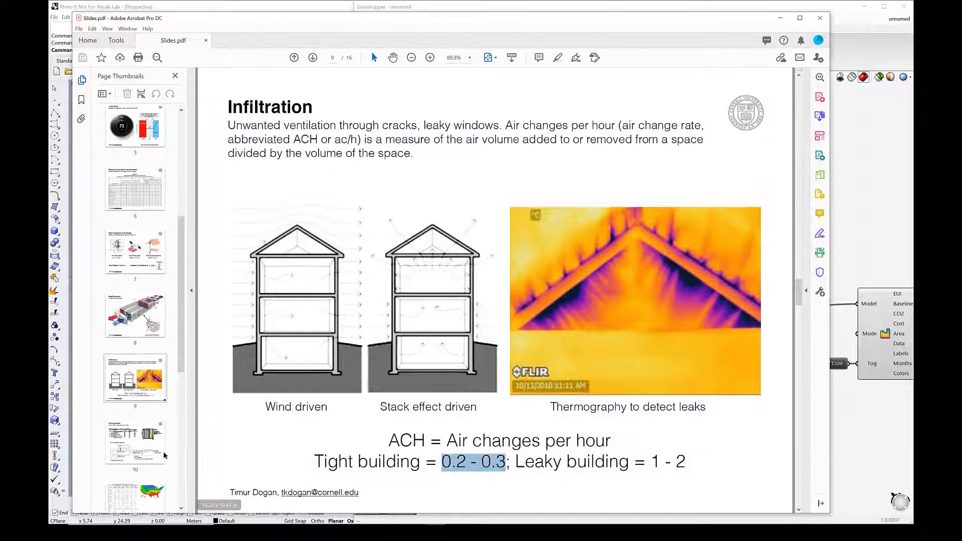
pyautogui.click(157, 452)
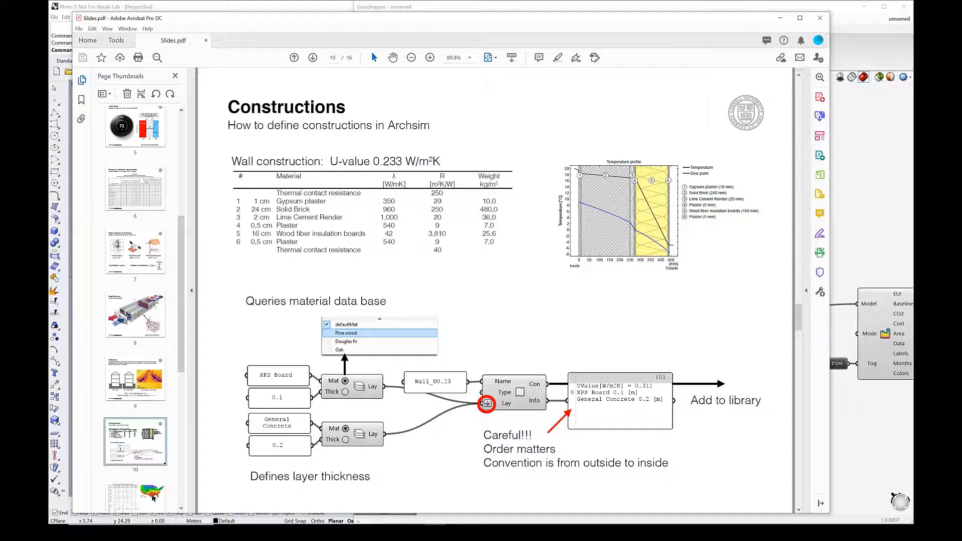
# - Consult the building envelope requirement tables for New York City and Ithaca, and return to the zone settings
pyautogui.click(153, 494)
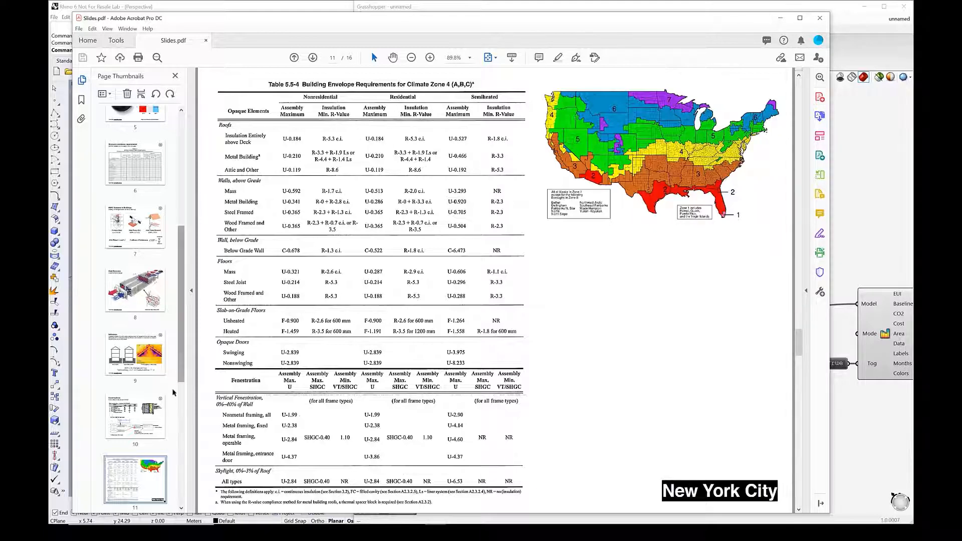
pyautogui.moveTo(183, 380); pyautogui.dragTo(182, 408)
pyautogui.click(158, 466)
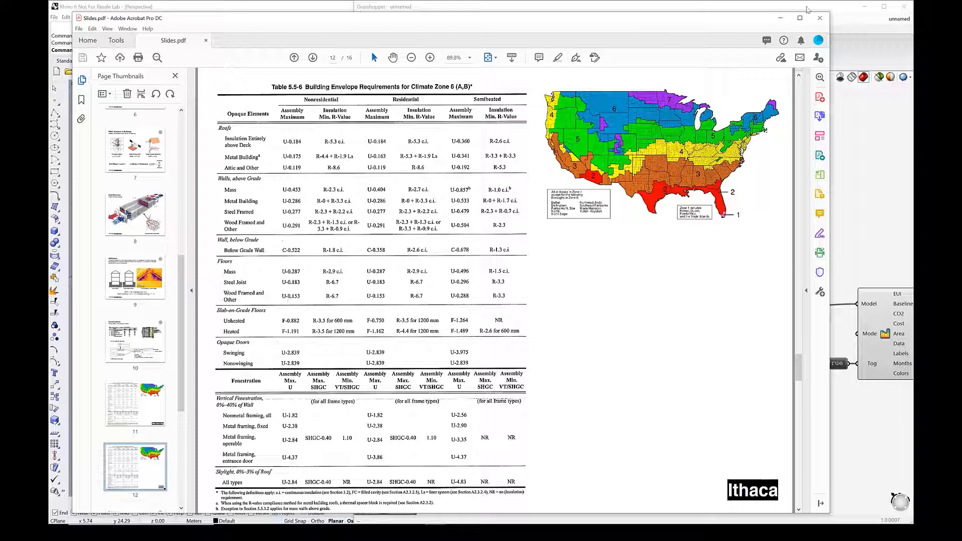
pyautogui.click(780, 19)
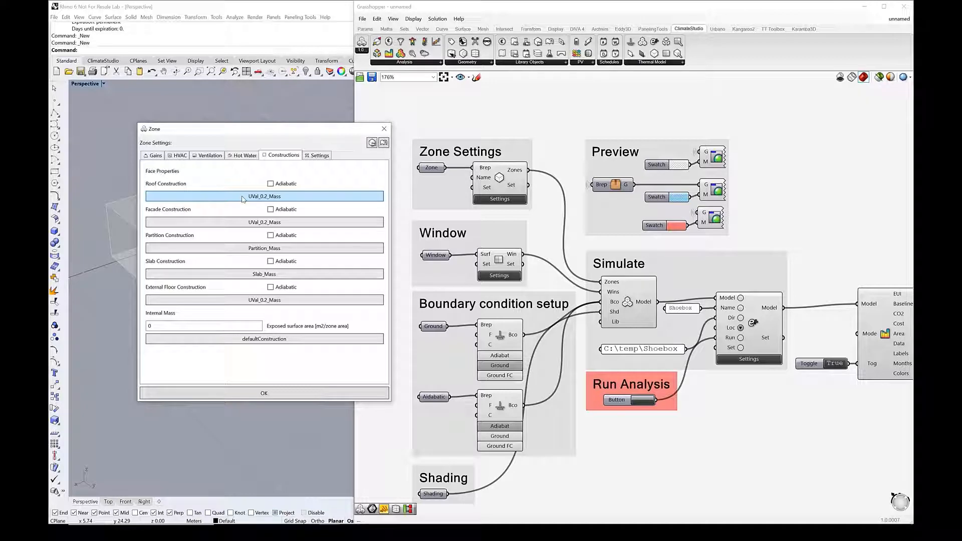
# - Open the construction library for the roof in an enlarged window and compare the UVal_0.1 and UVal_0.2 constructions
pyautogui.click(242, 197)
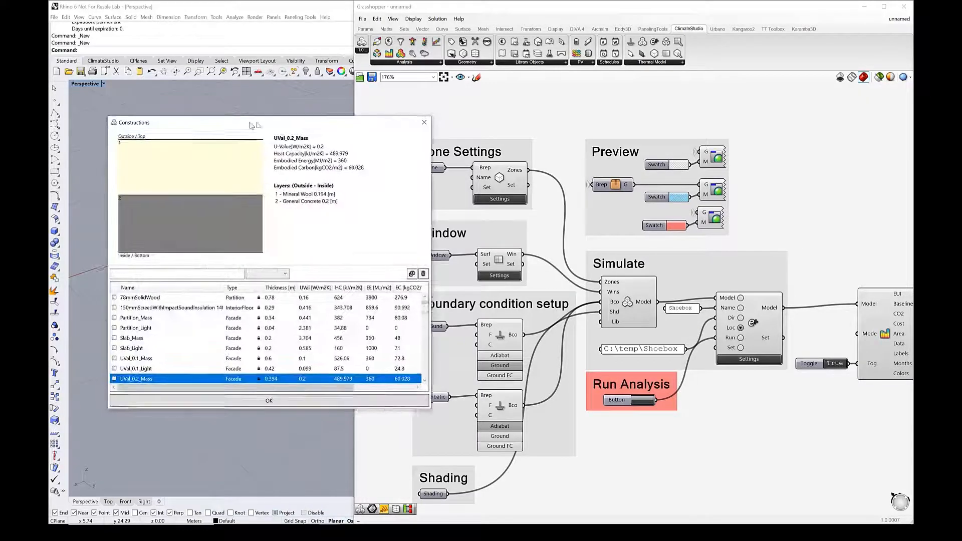
pyautogui.moveTo(249, 124); pyautogui.dragTo(477, 80)
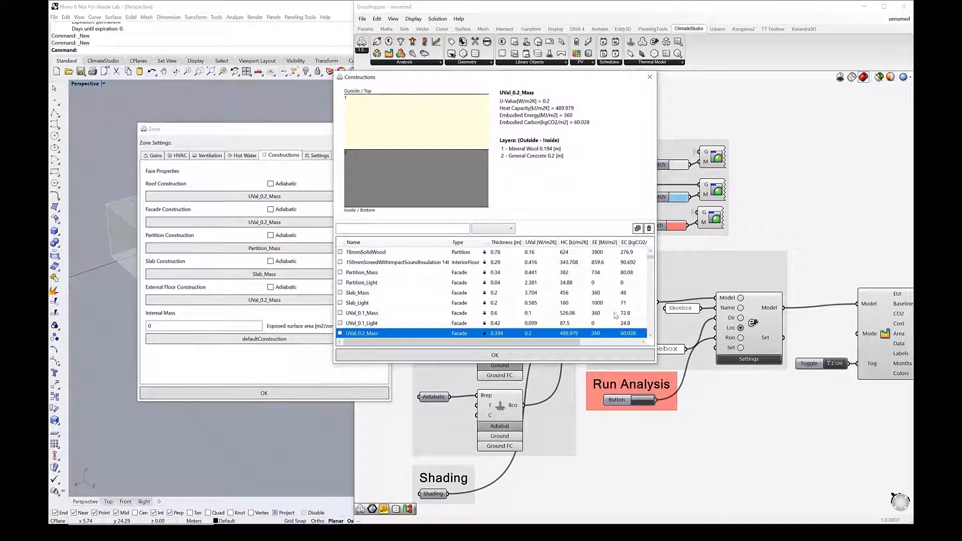
pyautogui.moveTo(655, 365); pyautogui.dragTo(745, 472)
pyautogui.scroll(3, 418, 337)
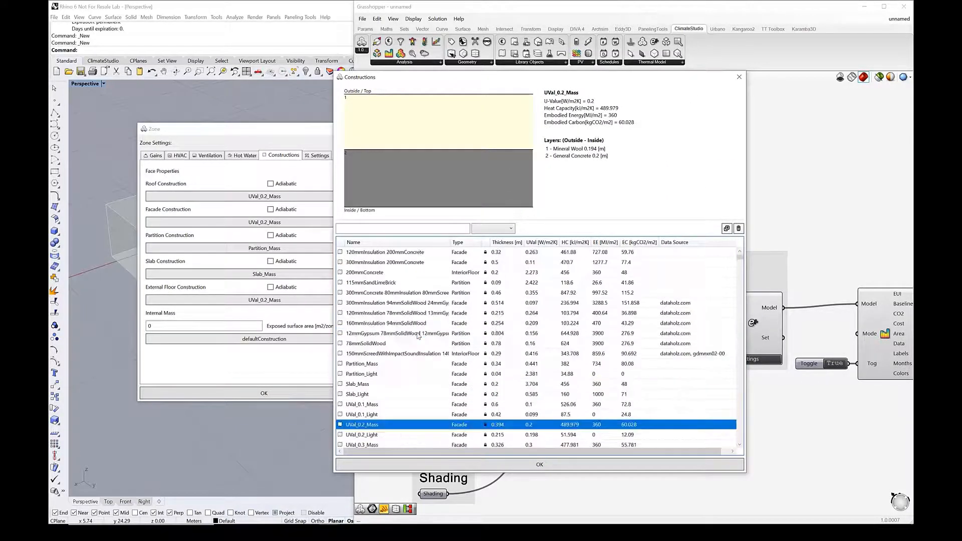
pyautogui.scroll(-4, 419, 337)
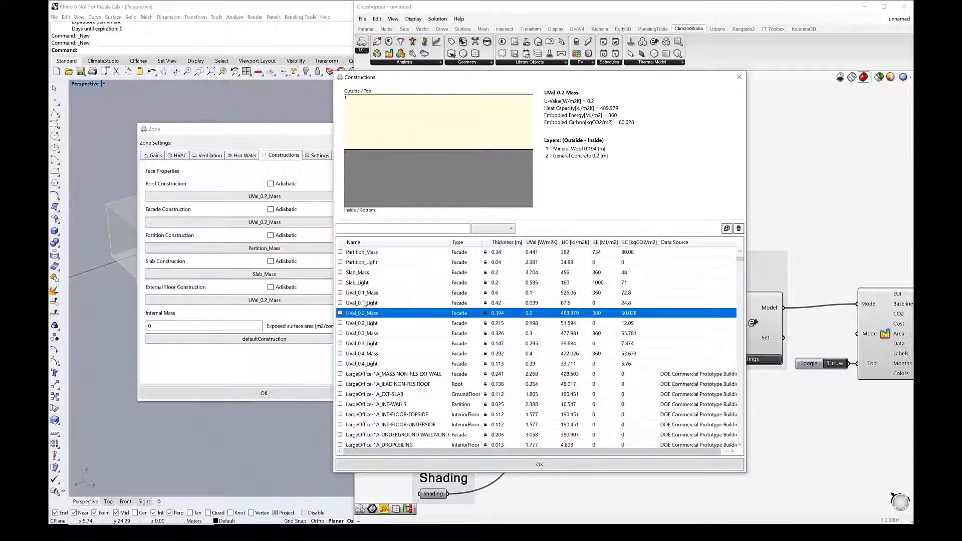
pyautogui.click(368, 294)
pyautogui.click(369, 304)
pyautogui.click(370, 314)
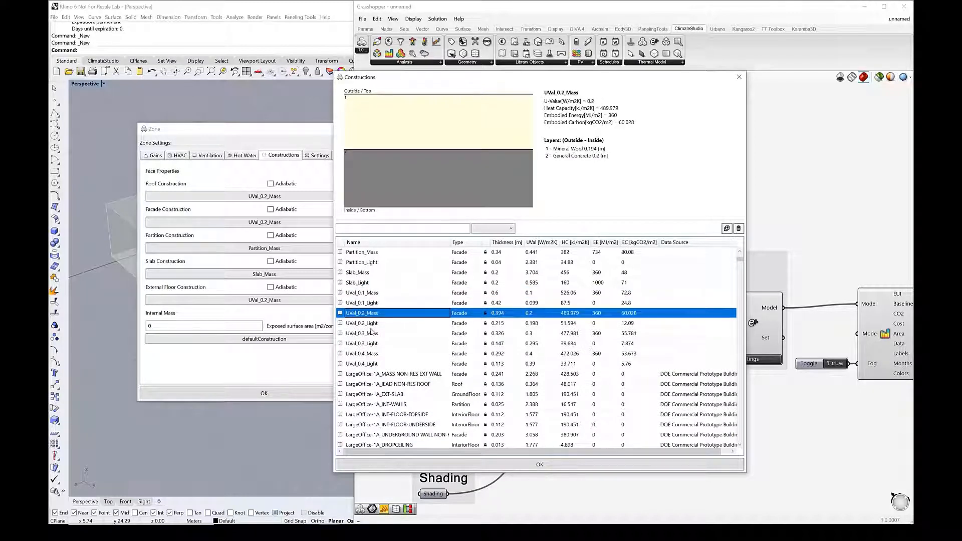
# - Duplicate the UVal_0.2_Light construction in the library under the name UVal_0.2_Light_TD
pyautogui.click(371, 327)
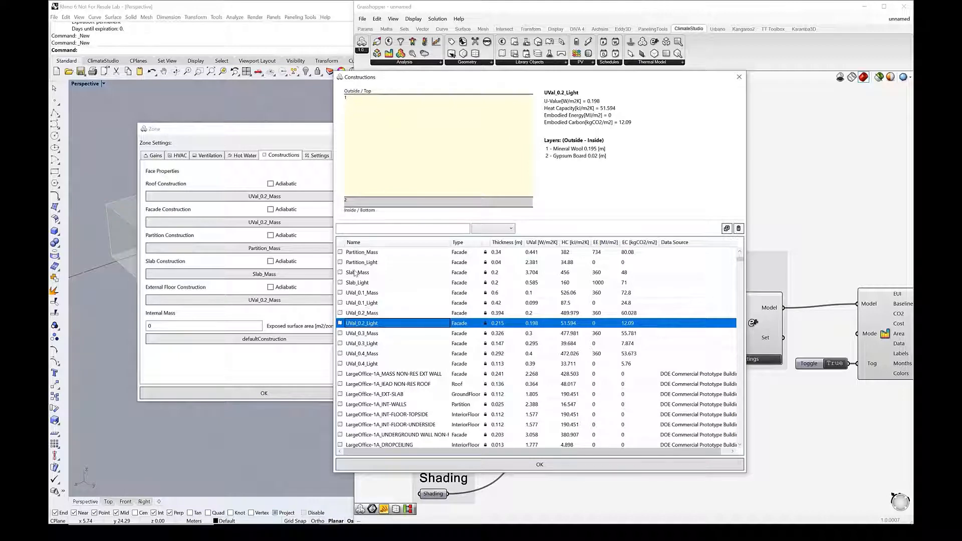
pyautogui.click(727, 229)
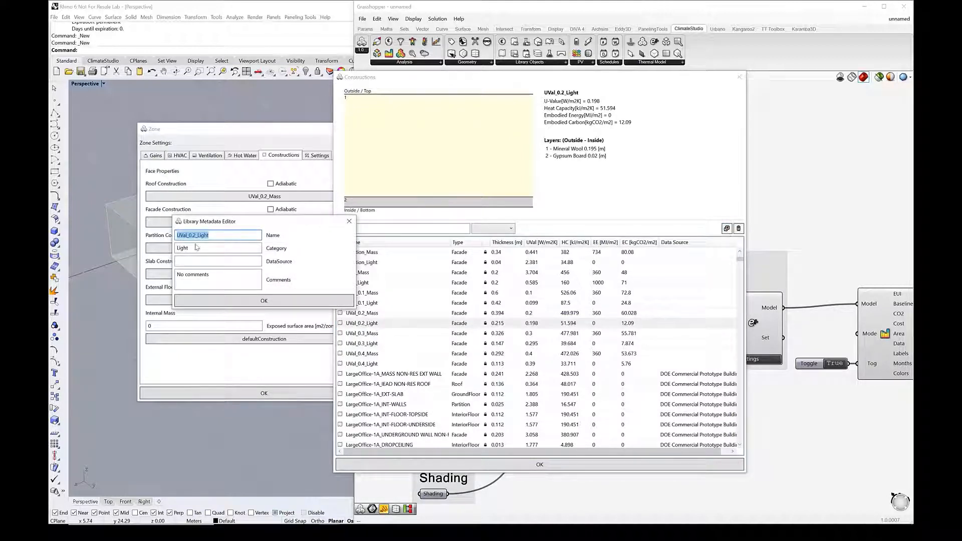
pyautogui.click(223, 235)
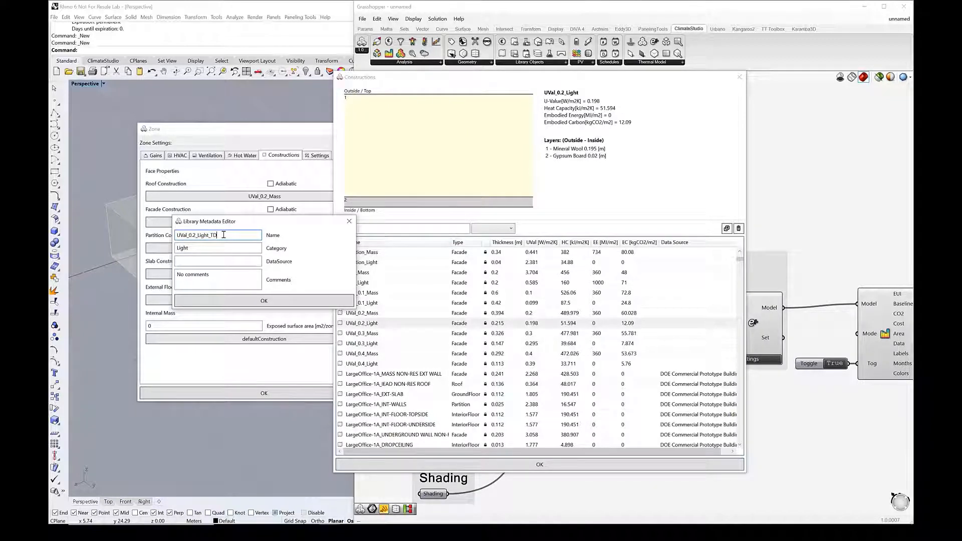
pyautogui.click(284, 301)
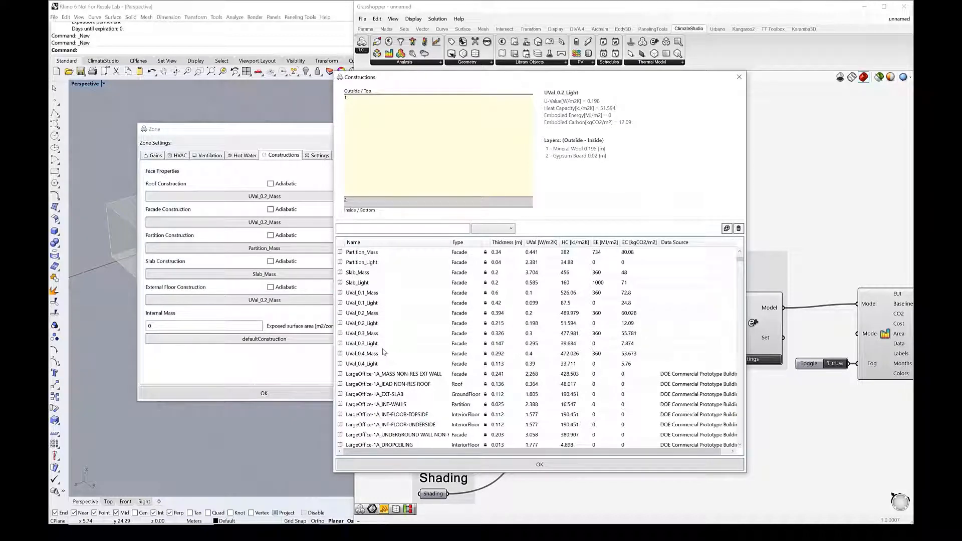
# - Open the UVal_0.2_Light_TD construction for editing and add a third layer on its inside
pyautogui.scroll(-20, 382, 351)
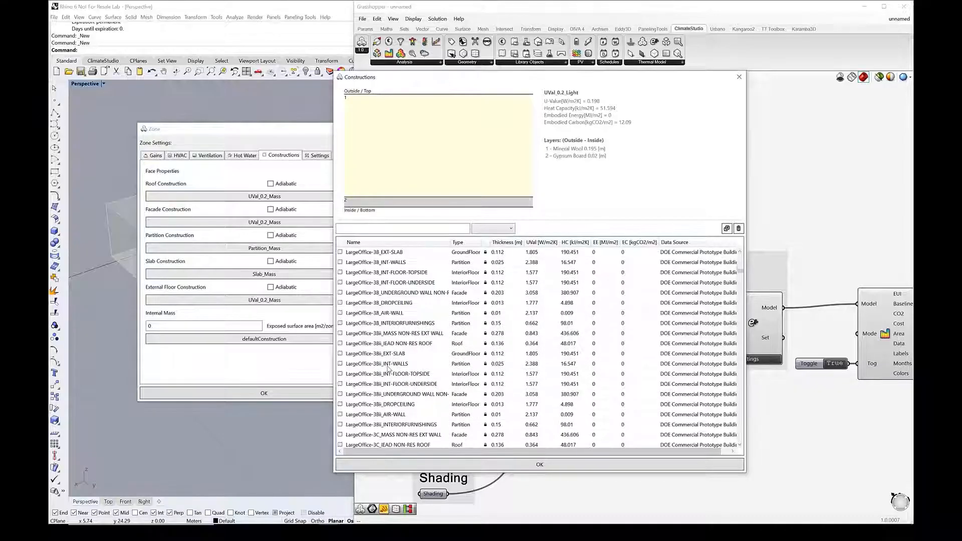
pyautogui.scroll(-2, 386, 388)
pyautogui.moveTo(739, 275); pyautogui.dragTo(746, 455)
pyautogui.click(428, 436)
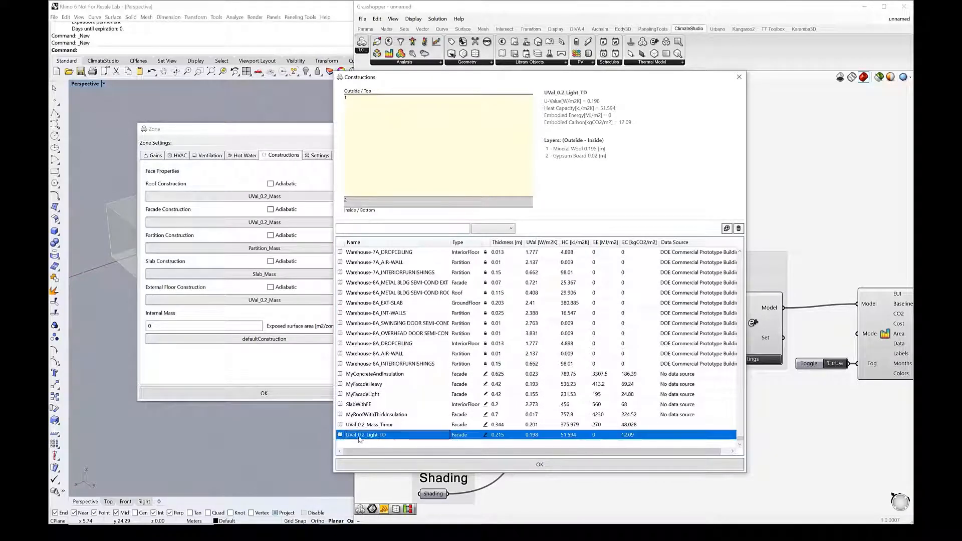
pyautogui.click(486, 436)
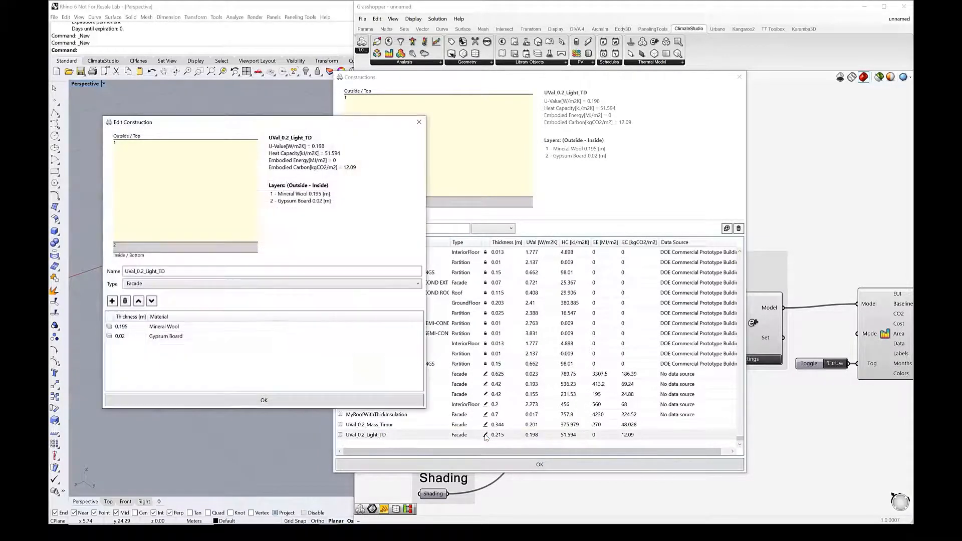
pyautogui.click(111, 302)
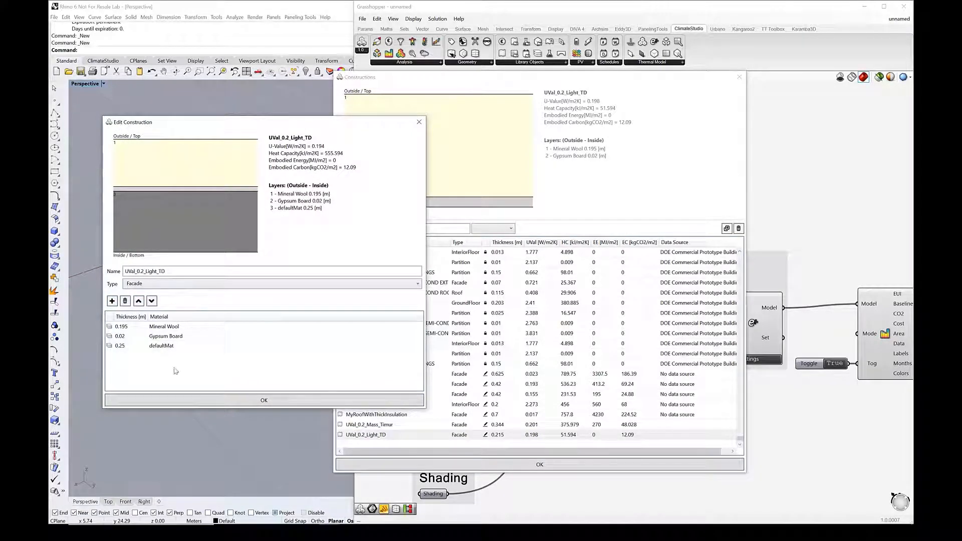
# - Confirm the edited layers of the UVal_0.2_Light_TD construction and close the construction library to return to the zone settings
pyautogui.click(169, 401)
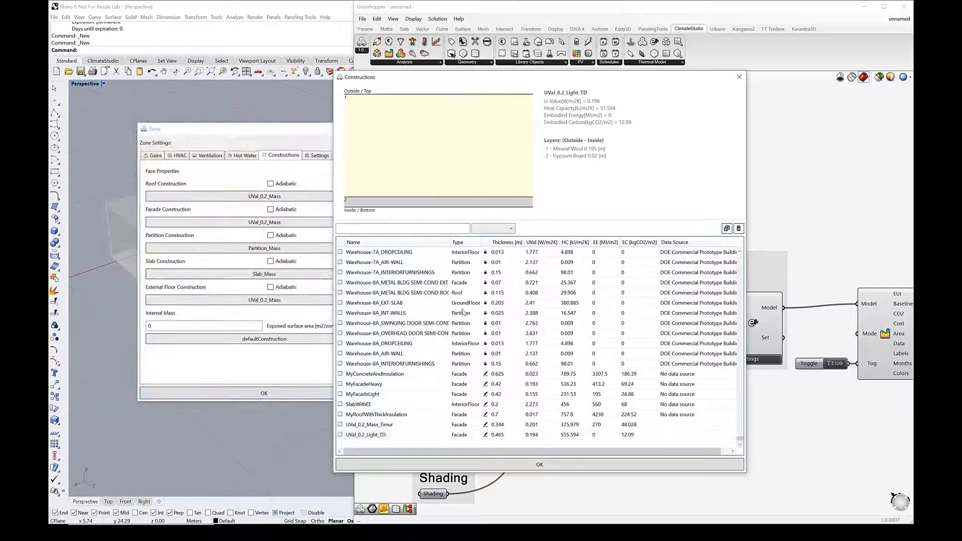
pyautogui.click(739, 77)
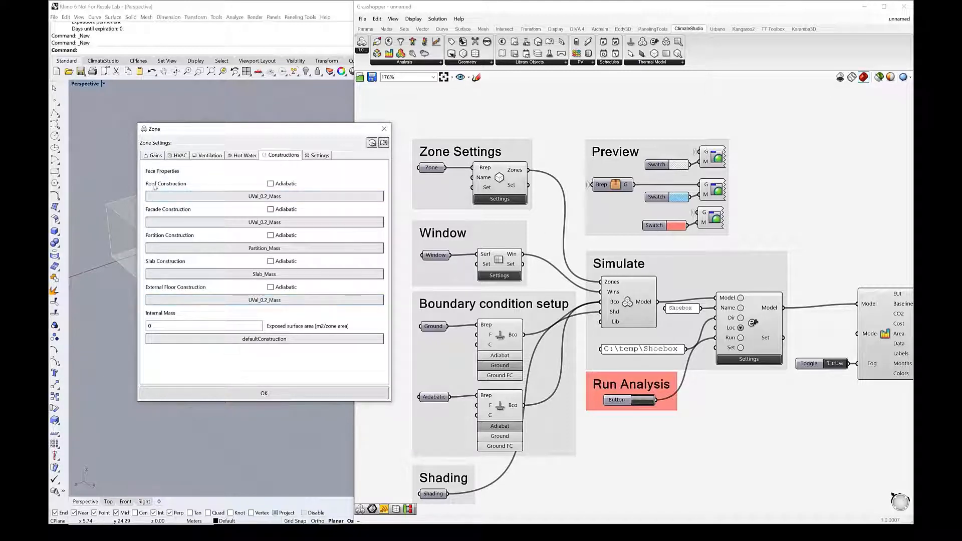
# - Review the zone's carbon and cost factors, and consult the EPA Power Profiler web page for regional electricity emission rates
pyautogui.moveTo(172, 200)
pyautogui.click(320, 156)
pyautogui.scroll(1, 319, 185)
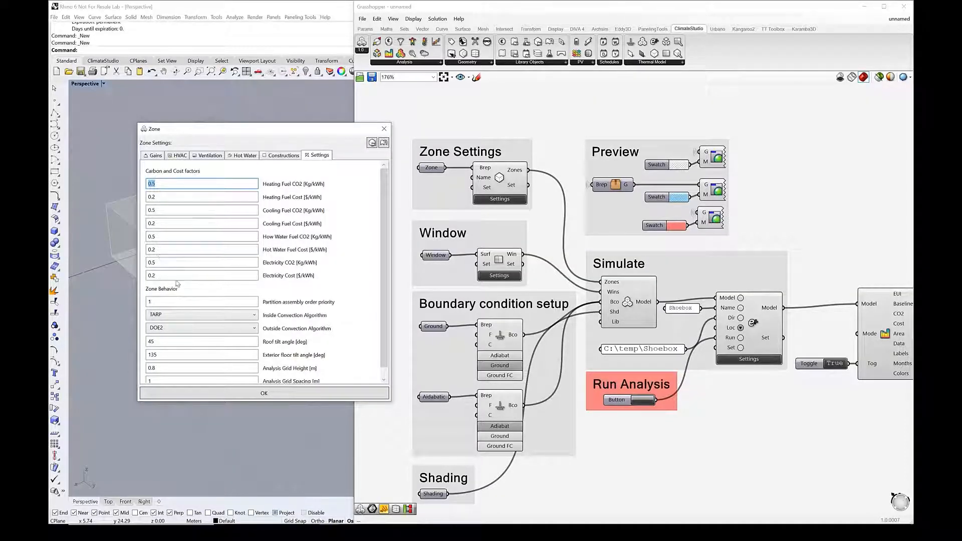
pyautogui.click(199, 186)
pyautogui.hotkey('alt', 'Tab')
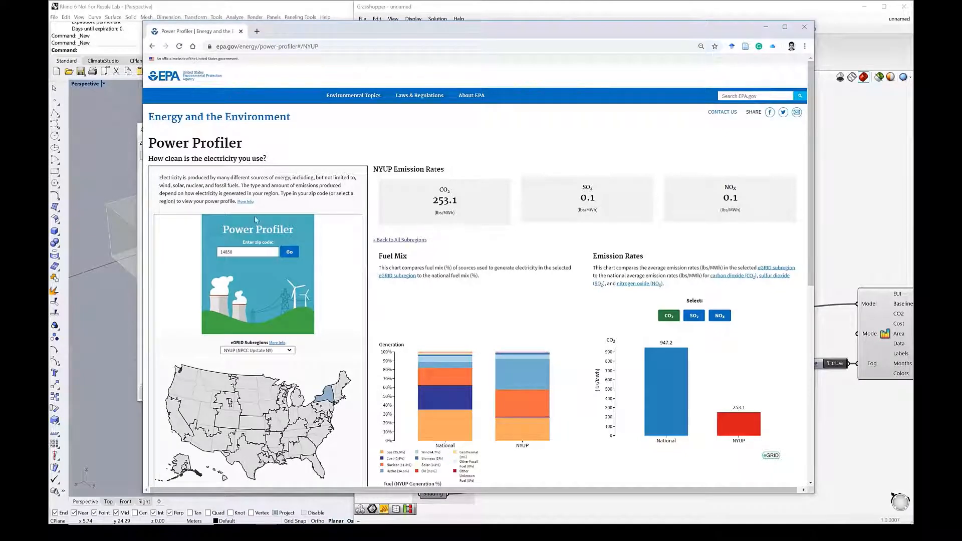
pyautogui.moveTo(251, 255); pyautogui.dragTo(218, 254)
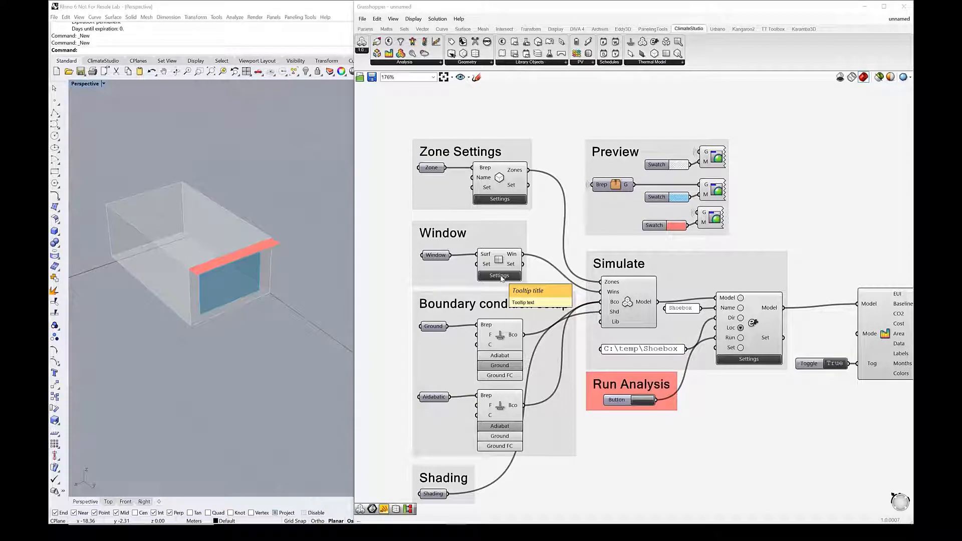
# - Open the window settings, and consult the slides with Ithaca's fenestration requirements and the typical U-value, SHGC and TVIS of glazing types
pyautogui.click(500, 276)
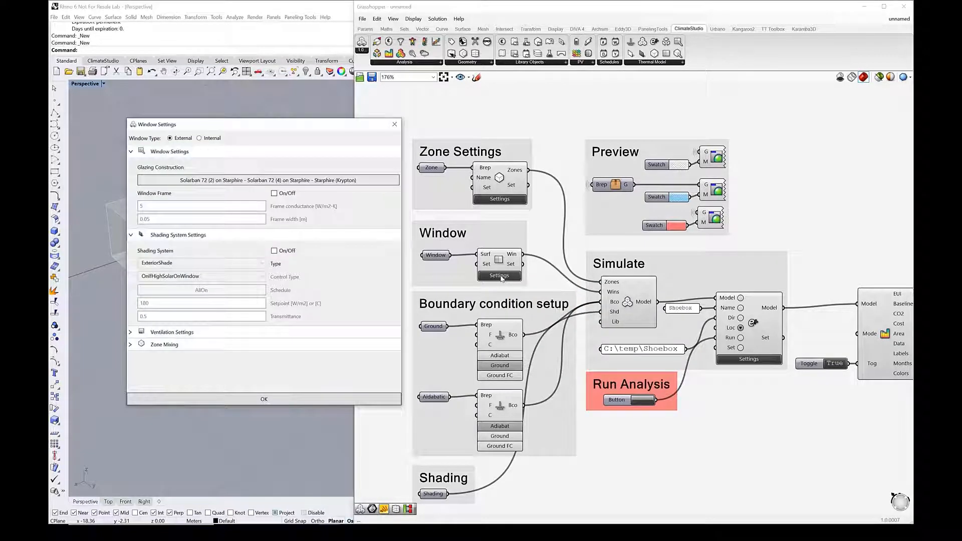
pyautogui.moveTo(167, 128); pyautogui.dragTo(172, 120)
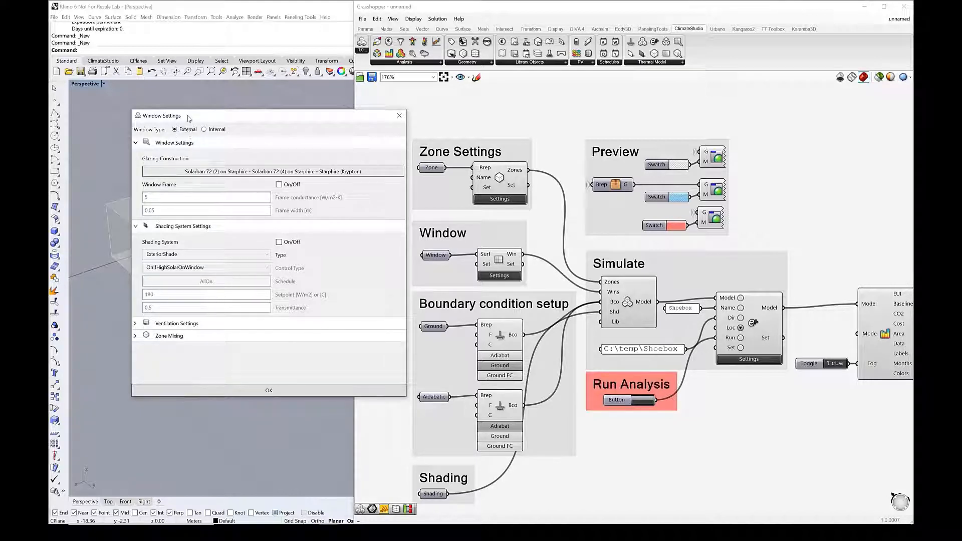
pyautogui.moveTo(189, 119); pyautogui.dragTo(361, 142)
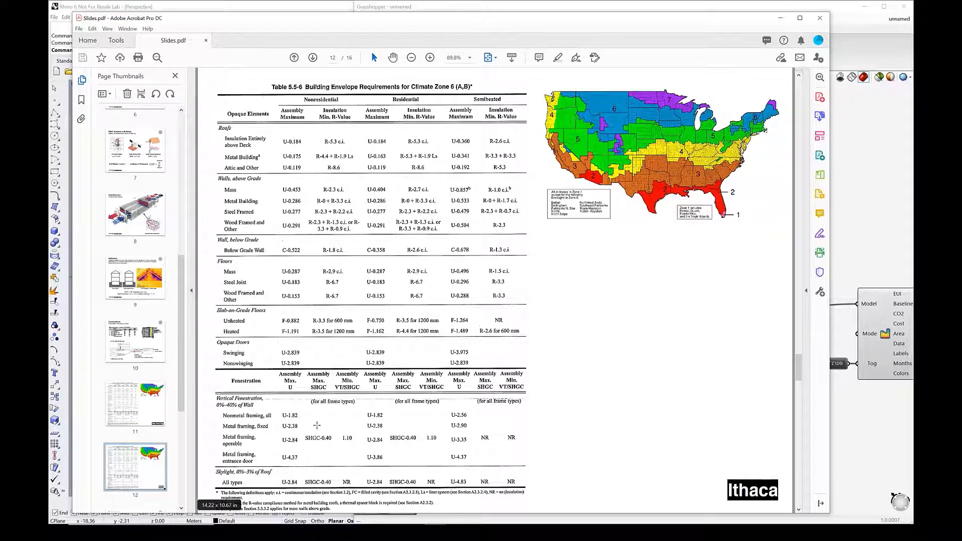
pyautogui.scroll(-2, 312, 444)
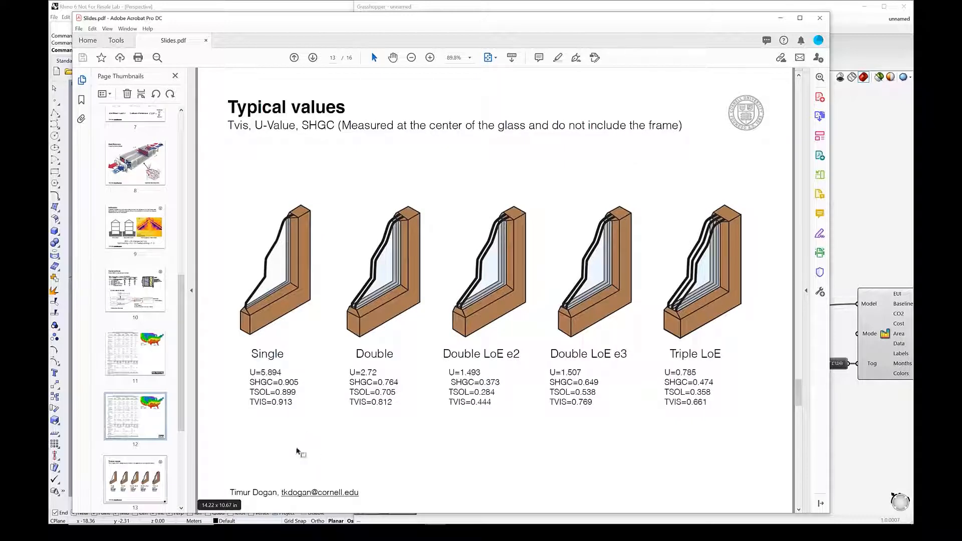